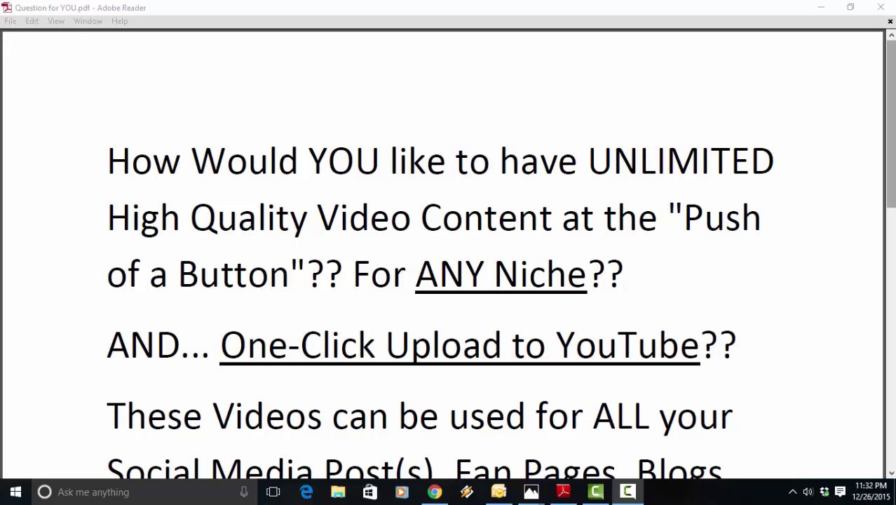
- Scroll through Question for YOU.pdf in Adobe Reader down to its closing line
{"action": "left_click", "coordinate": [893, 131]}
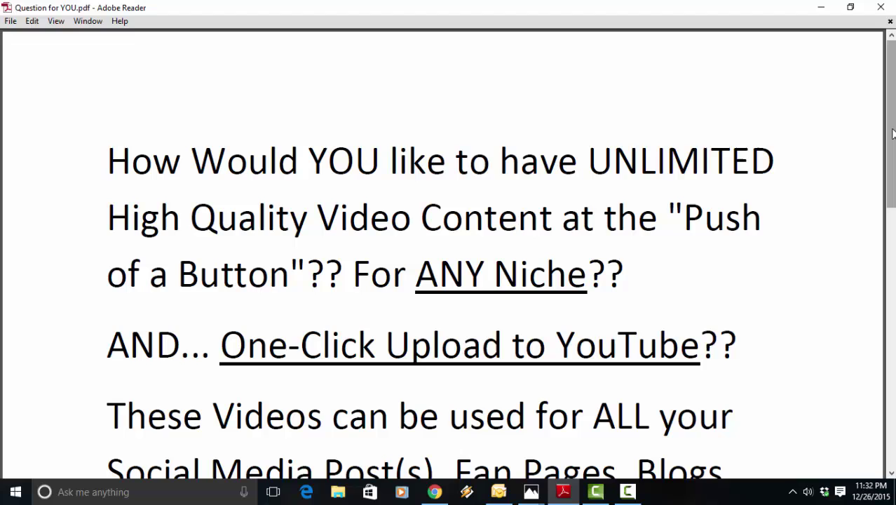
{"action": "left_click_drag", "start_coordinate": [892, 133], "coordinate": [892, 165]}
{"action": "scroll", "coordinate": [501, 265], "scroll_direction": "down", "scroll_amount": 2}
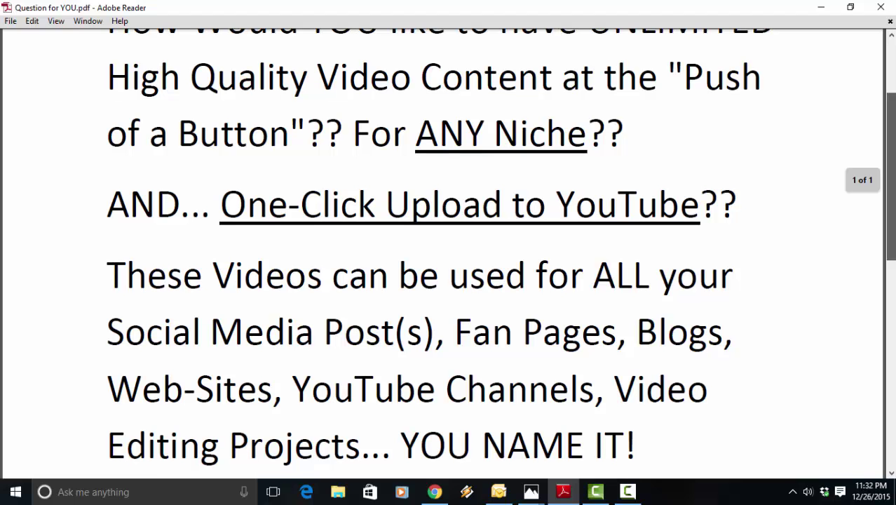
{"action": "scroll", "coordinate": [501, 246], "scroll_direction": "down", "scroll_amount": 1}
{"action": "scroll", "coordinate": [500, 247], "scroll_direction": "down", "scroll_amount": 3}
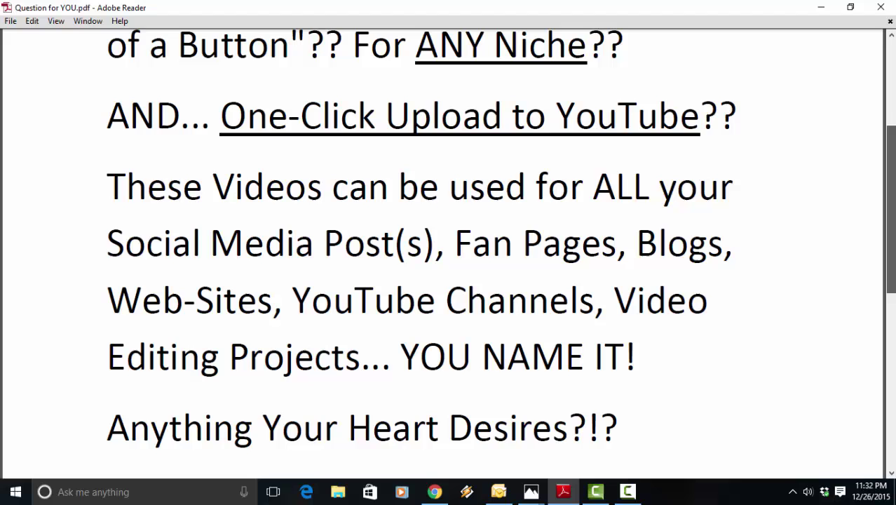
{"action": "scroll", "coordinate": [501, 246], "scroll_direction": "down", "scroll_amount": 4}
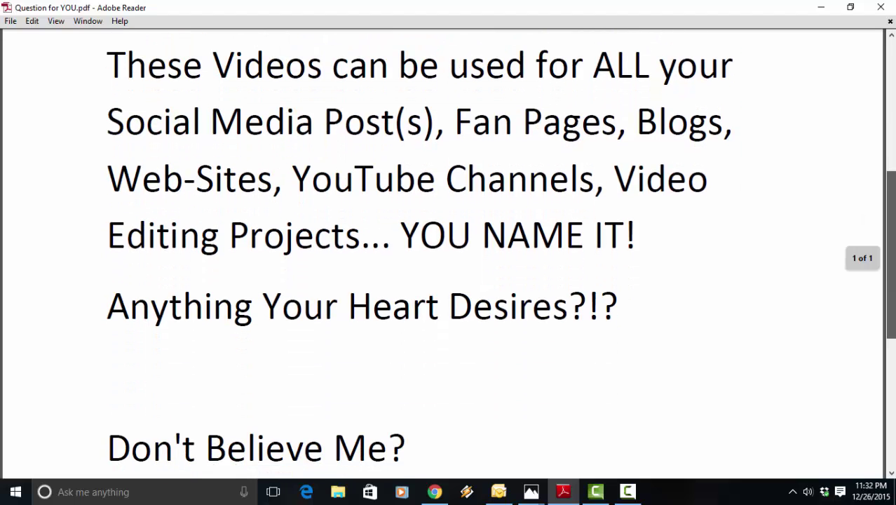
{"action": "scroll", "coordinate": [500, 246], "scroll_direction": "down", "scroll_amount": 2}
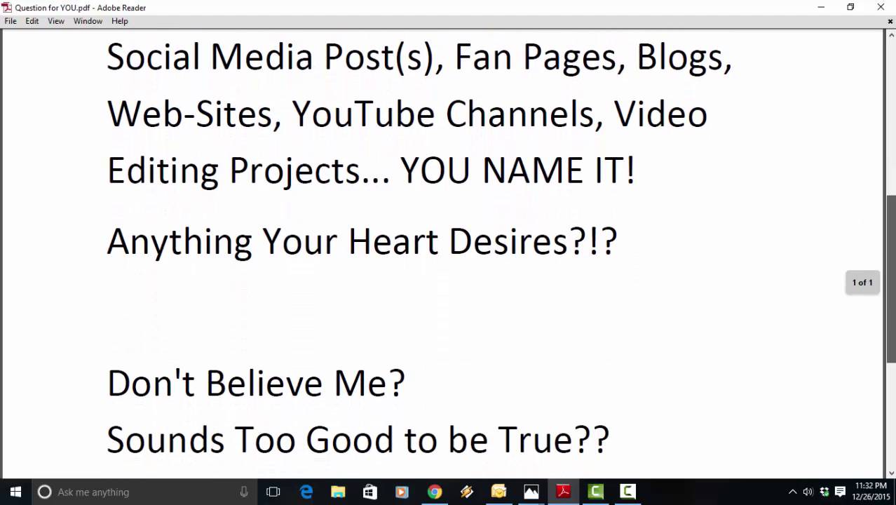
{"action": "scroll", "coordinate": [501, 247], "scroll_direction": "down", "scroll_amount": 3}
{"action": "scroll", "coordinate": [794, 84], "scroll_direction": "down", "scroll_amount": 3}
{"action": "scroll", "coordinate": [794, 85], "scroll_direction": "down", "scroll_amount": 2}
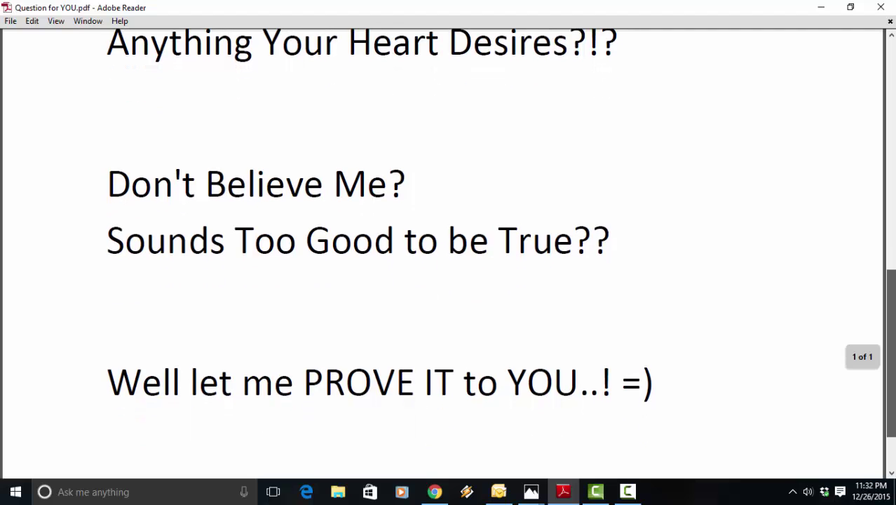
- Minimize the PDF, advance Photos to Scope Freak.JPG, then minimize Photos to reveal the desktop
{"action": "left_click", "coordinate": [821, 7]}
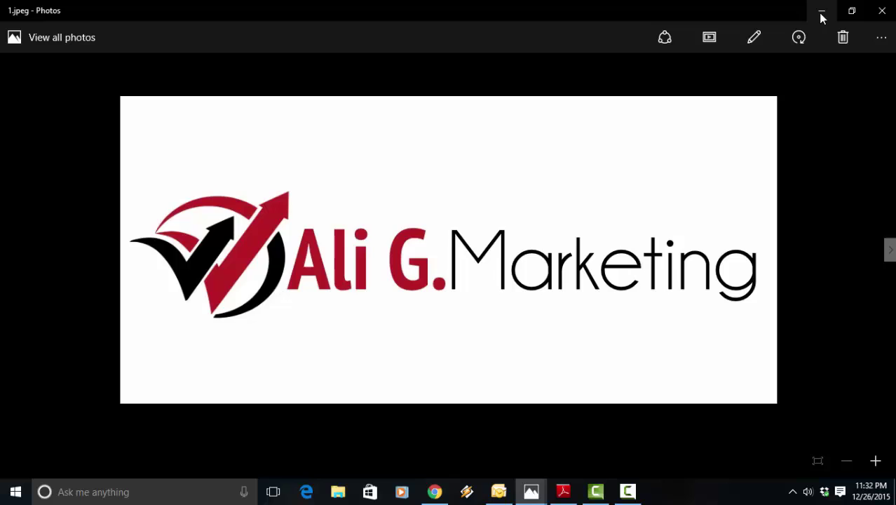
{"action": "scroll", "coordinate": [845, 264], "scroll_direction": "down", "scroll_amount": 1}
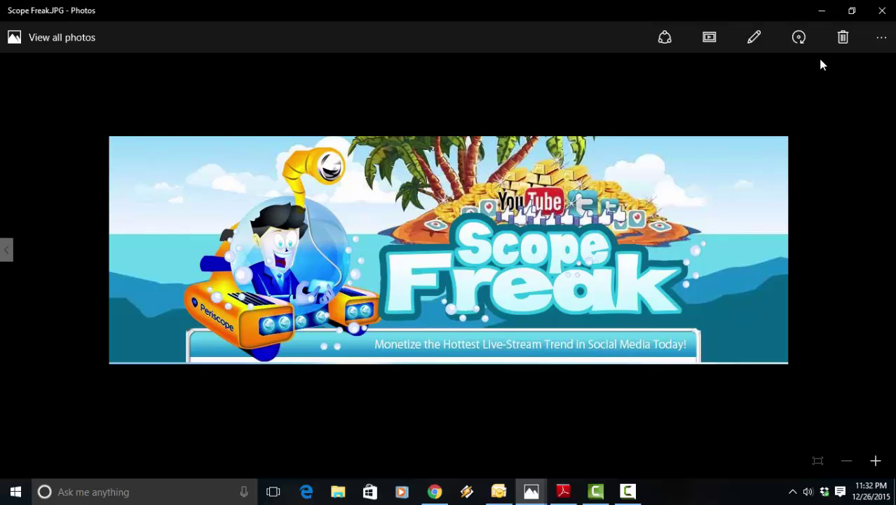
{"action": "left_click", "coordinate": [821, 12]}
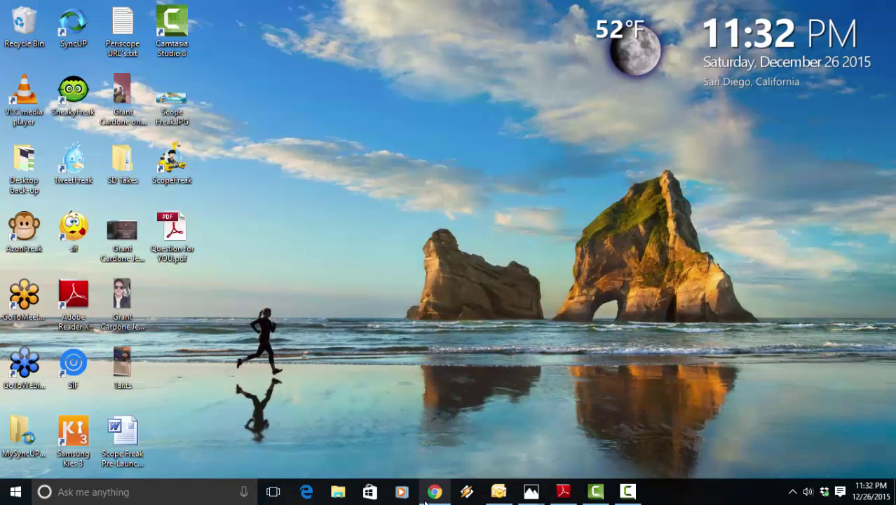
- Restore Chrome from the taskbar, showing the periscope.tv home page
{"action": "left_click", "coordinate": [433, 492]}
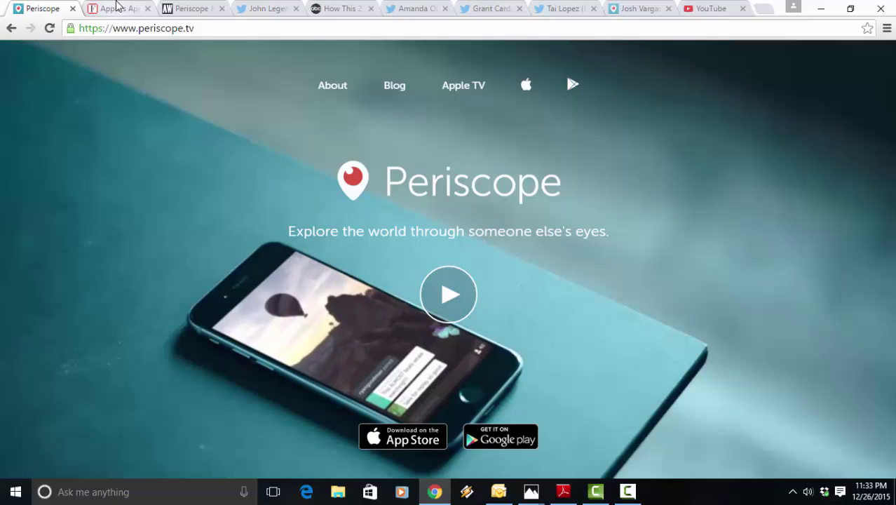
- Switch to the Fortune 'This is Apple's App of the Year' article and view its Periscope image
{"action": "left_click", "coordinate": [117, 5]}
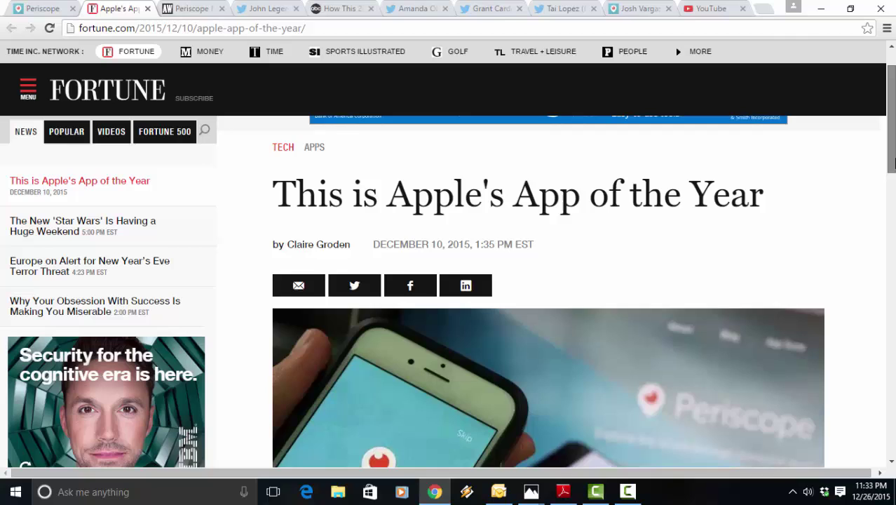
{"action": "left_click_drag", "start_coordinate": [893, 162], "coordinate": [893, 165]}
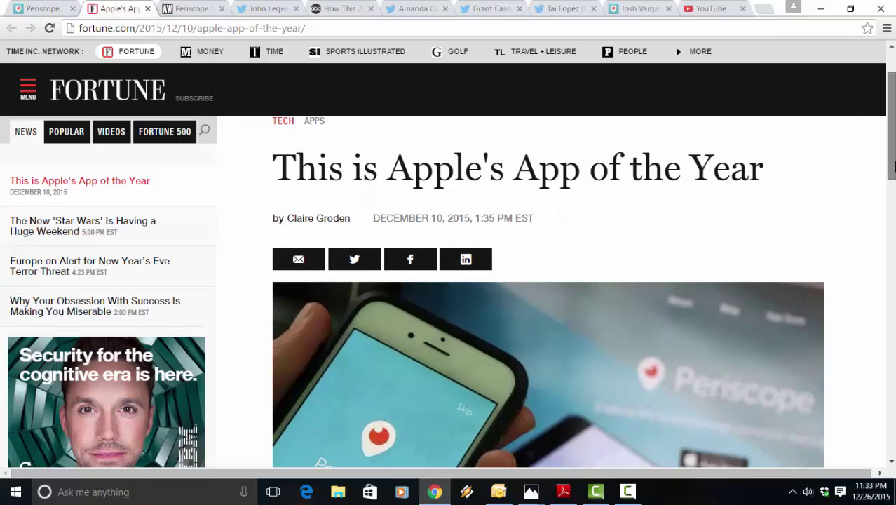
{"action": "mouse_move", "coordinate": [894, 166]}
{"action": "left_mouse_down"}
{"action": "mouse_move", "coordinate": [894, 211]}
{"action": "mouse_move", "coordinate": [893, 156]}
{"action": "left_mouse_up"}
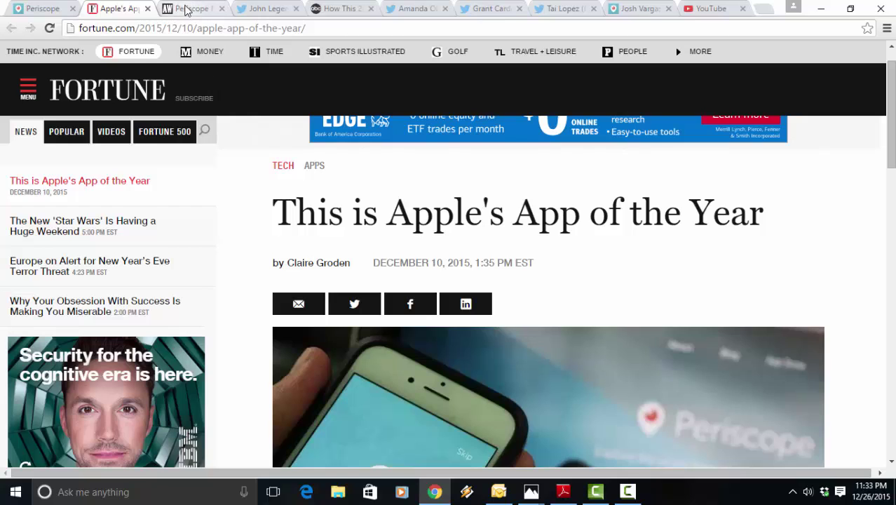
- Read through the Adweek article on Periscope's 10 million users and 21 million daily minutes
{"action": "left_click", "coordinate": [183, 9]}
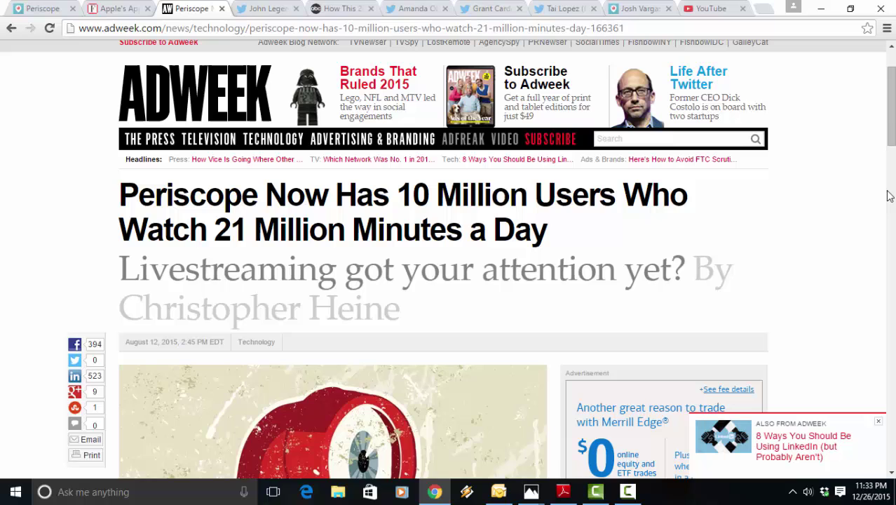
{"action": "left_click_drag", "start_coordinate": [891, 119], "coordinate": [890, 132]}
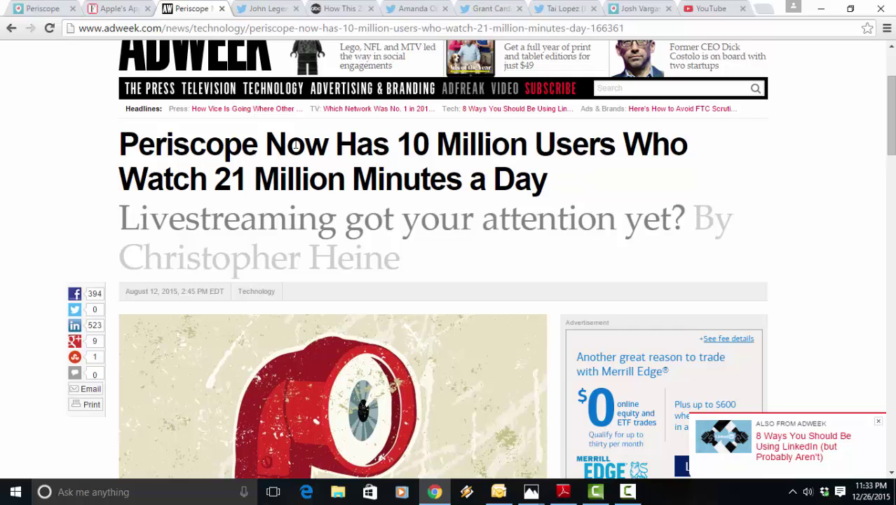
{"action": "left_click_drag", "start_coordinate": [892, 146], "coordinate": [892, 125]}
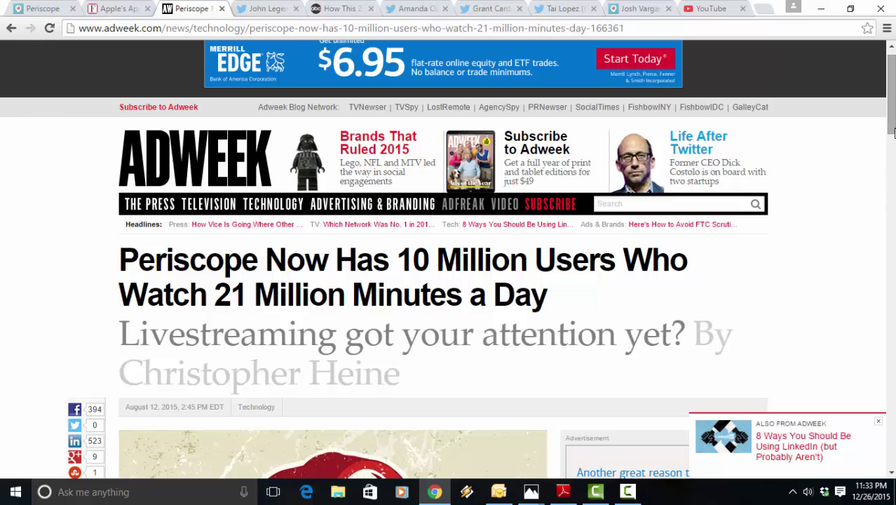
{"action": "left_click_drag", "start_coordinate": [893, 133], "coordinate": [894, 149]}
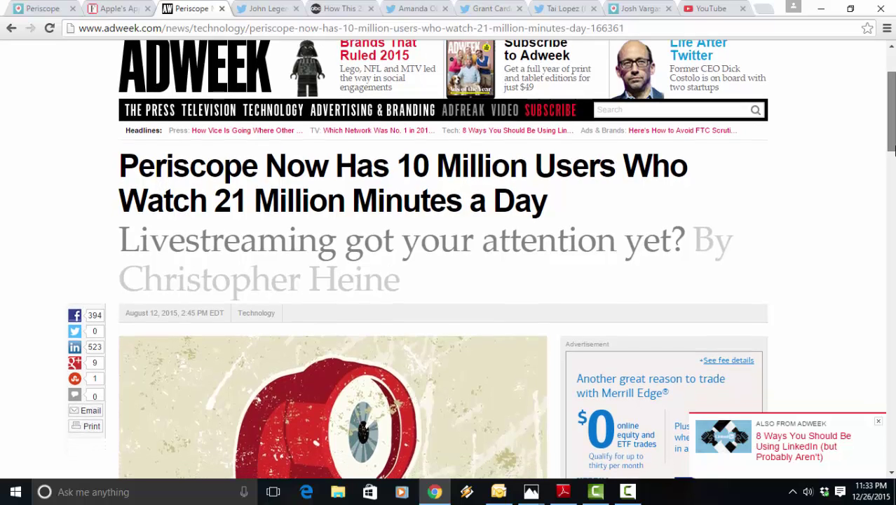
{"action": "scroll", "coordinate": [811, 227], "scroll_direction": "up", "scroll_amount": 2}
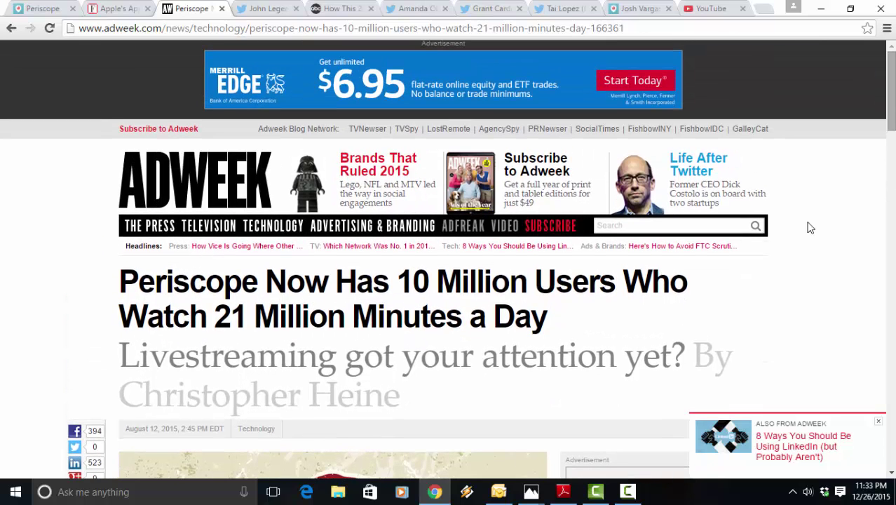
{"action": "left_click", "coordinate": [274, 9]}
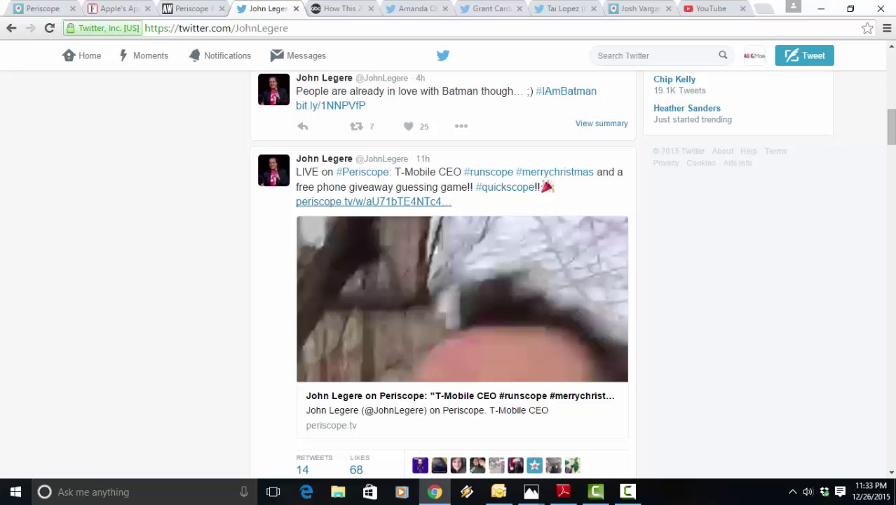
{"action": "left_click_drag", "start_coordinate": [892, 127], "coordinate": [893, 59]}
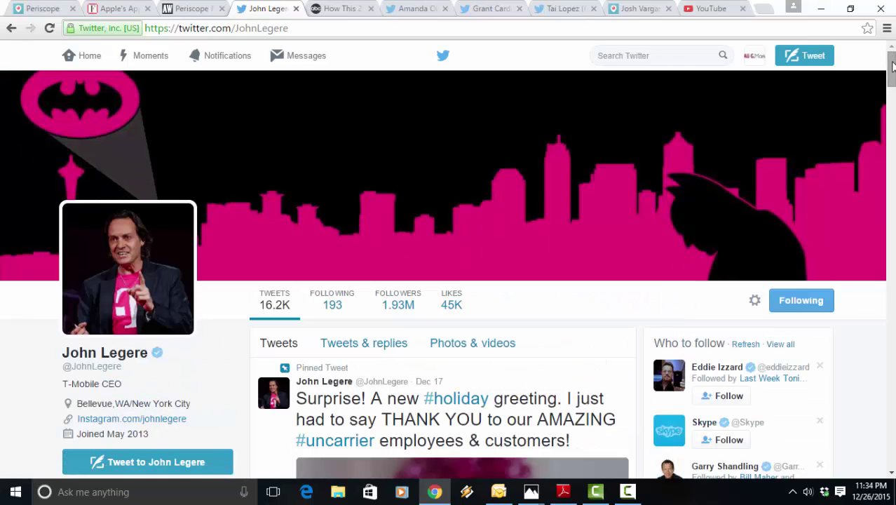
{"action": "left_click_drag", "start_coordinate": [892, 64], "coordinate": [893, 76]}
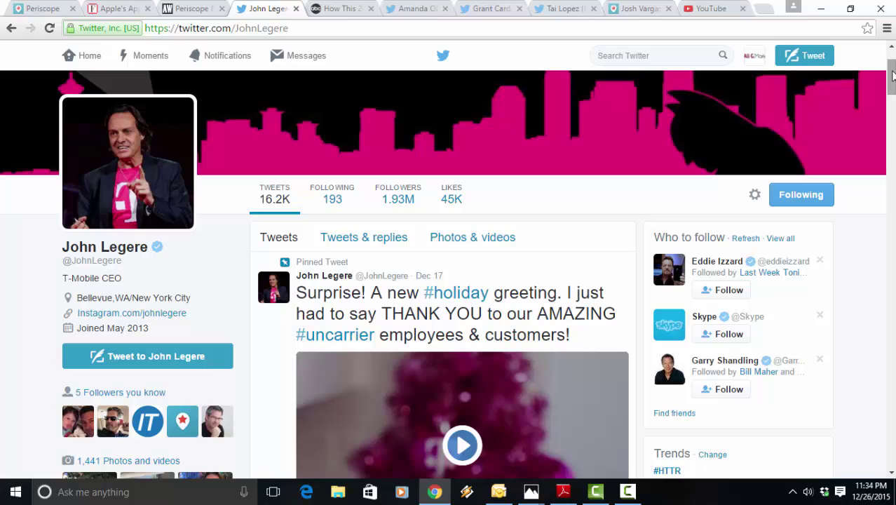
{"action": "left_click_drag", "start_coordinate": [892, 76], "coordinate": [893, 127]}
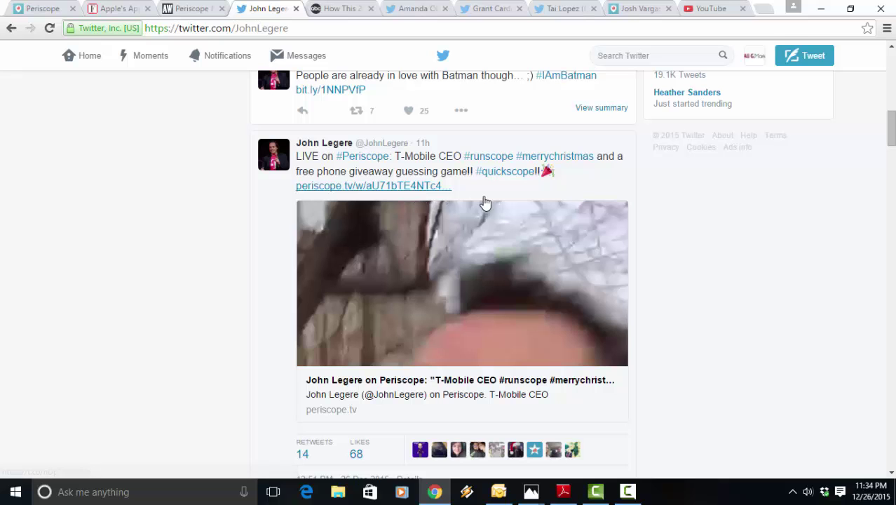
{"action": "left_click", "coordinate": [432, 185]}
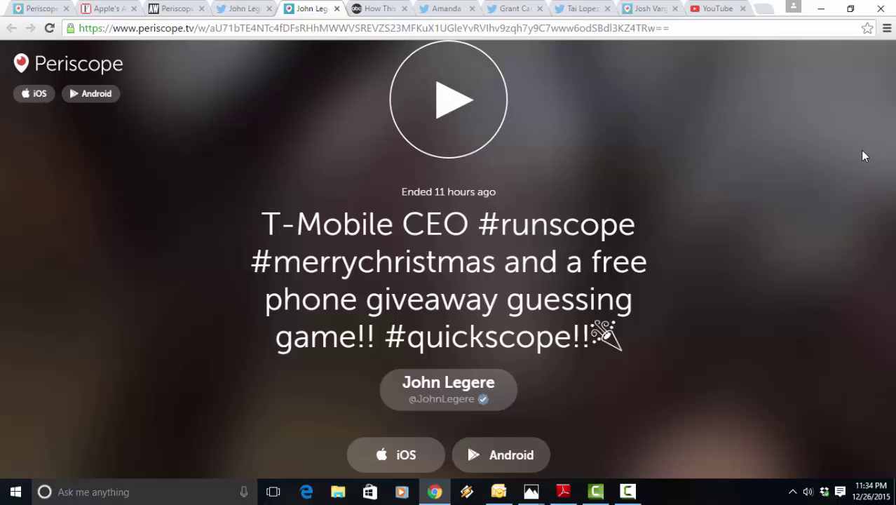
{"action": "left_click", "coordinate": [481, 100]}
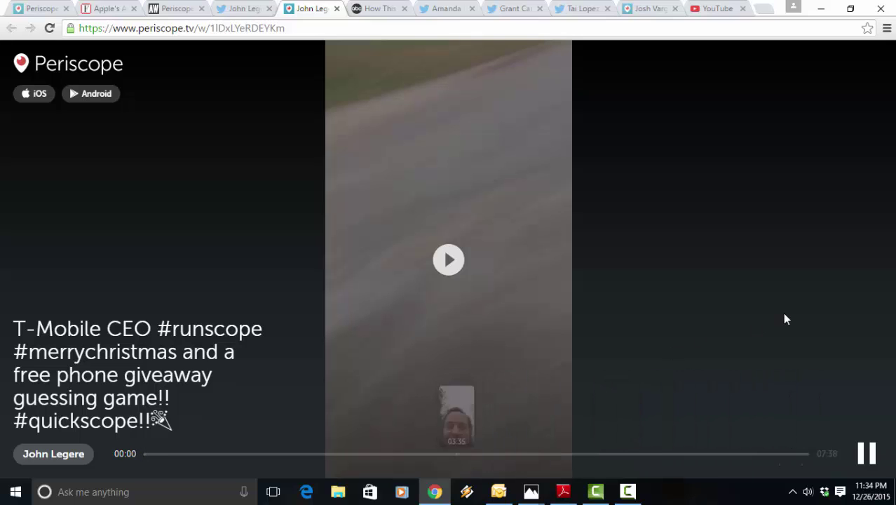
{"action": "left_click", "coordinate": [337, 31]}
{"action": "key", "text": "ctrl+c"}
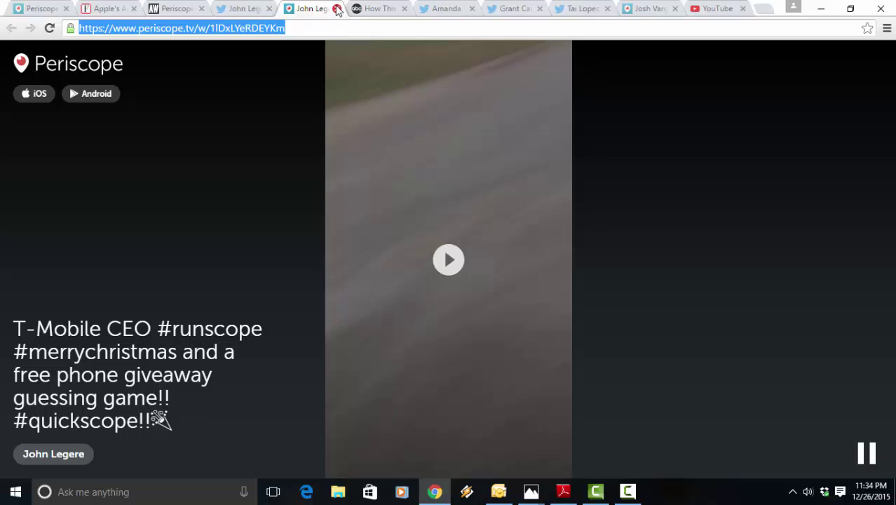
{"action": "left_click", "coordinate": [337, 8]}
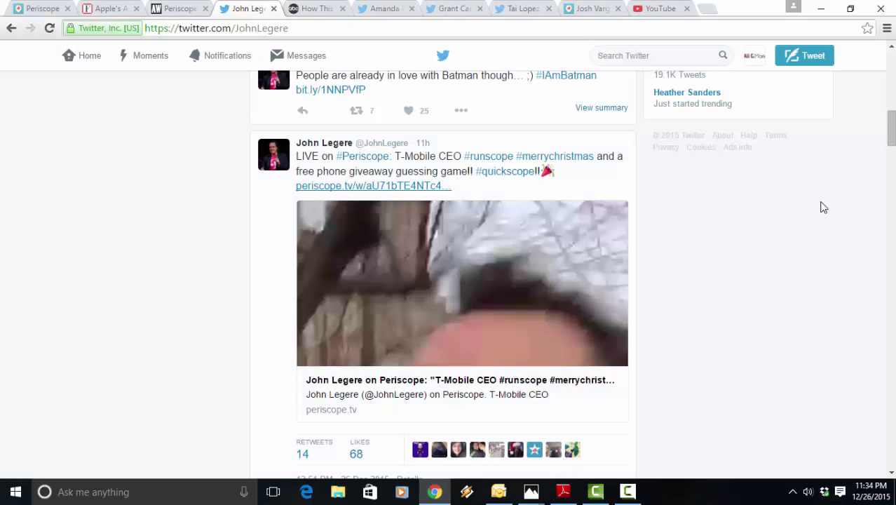
- Minimize the browser, log in to Scope Freak, and paste the Periscope broadcast URL into Step 1
{"action": "left_click", "coordinate": [821, 8]}
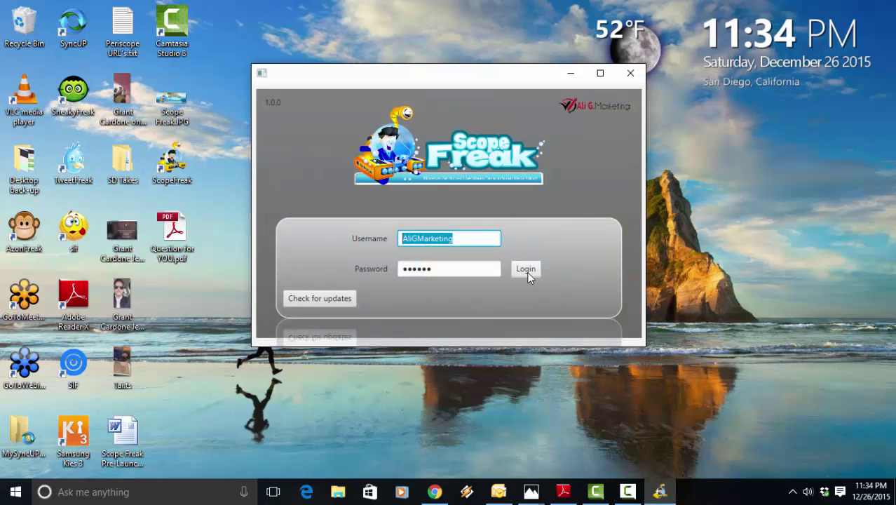
{"action": "left_click", "coordinate": [527, 271]}
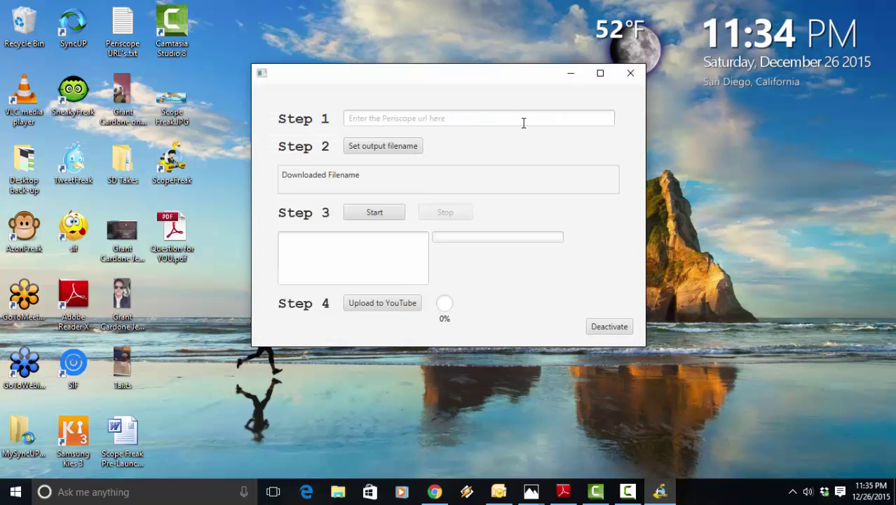
{"action": "left_click", "coordinate": [523, 123]}
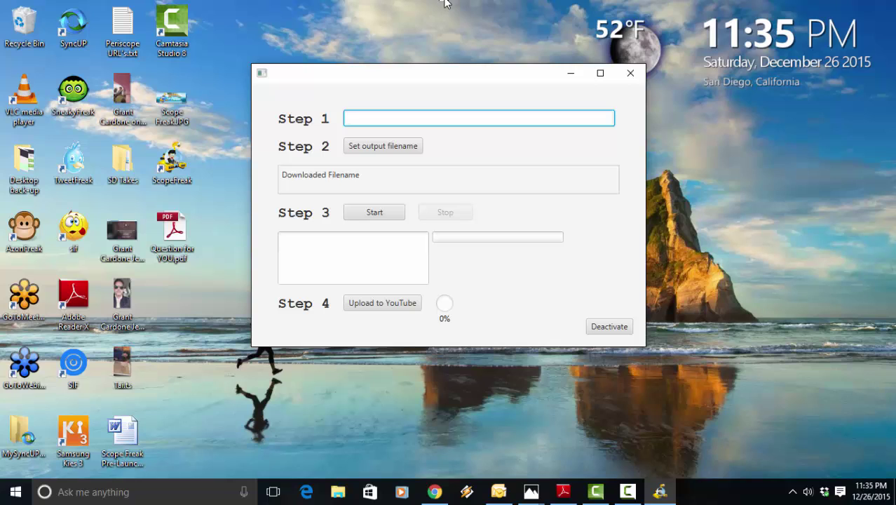
{"action": "key", "text": "ctrl+v"}
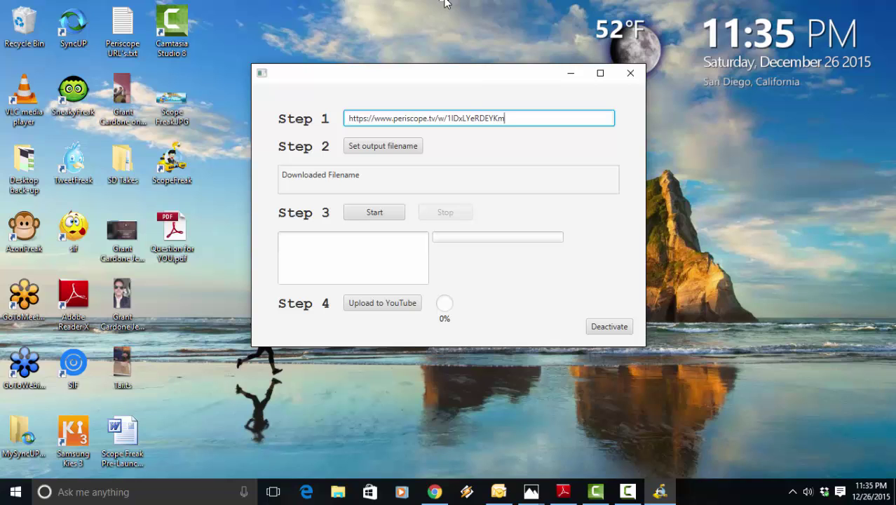
- Set the output file to 'John Legere Tmobile Xmas' on the Desktop and start downloading
{"action": "left_click", "coordinate": [412, 148]}
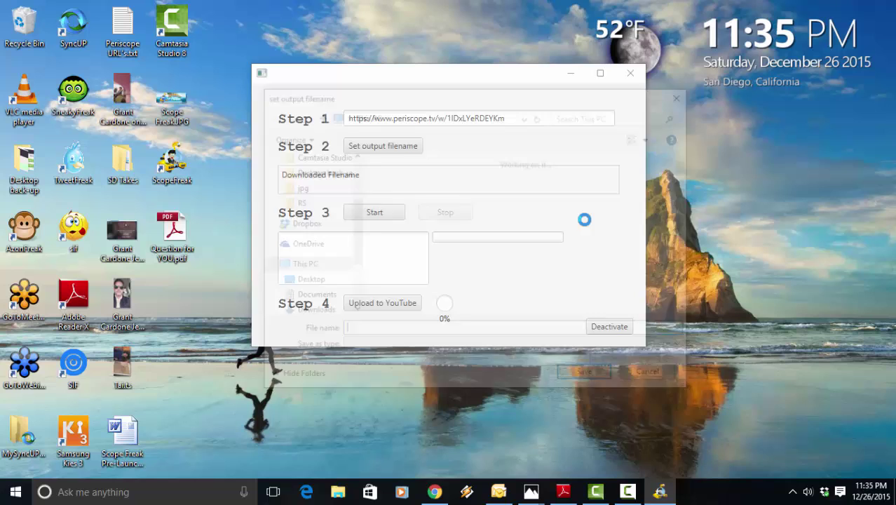
{"action": "left_click", "coordinate": [307, 282]}
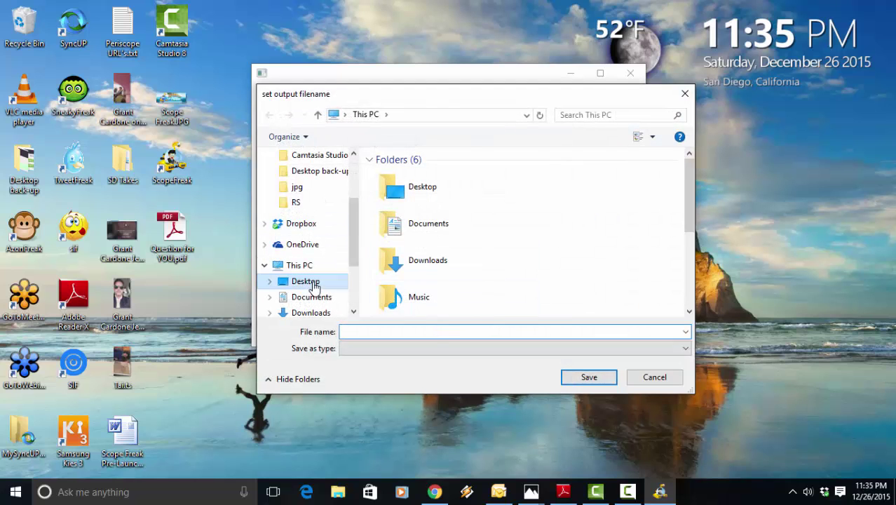
{"action": "left_click", "coordinate": [431, 333]}
{"action": "type", "text": "John"}
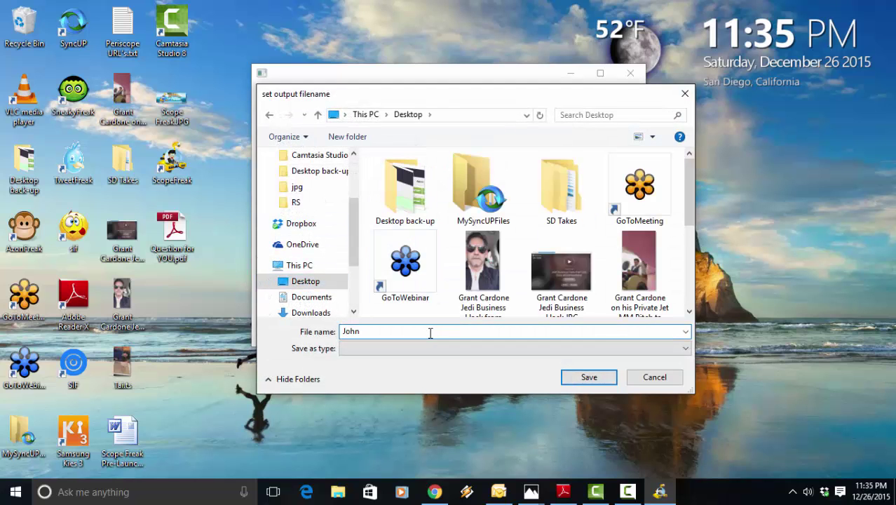
{"action": "type", "text": " Legere Tmobile Xmas"}
{"action": "left_click", "coordinate": [588, 379]}
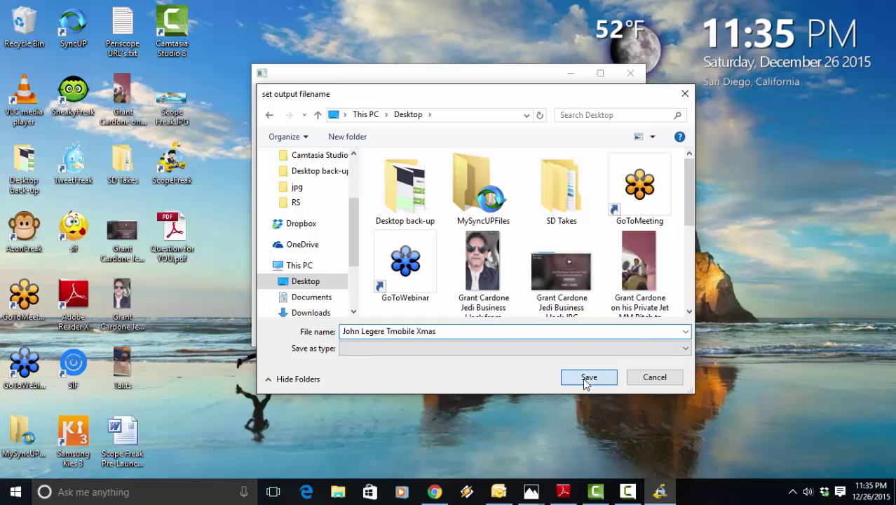
{"action": "left_click", "coordinate": [375, 214]}
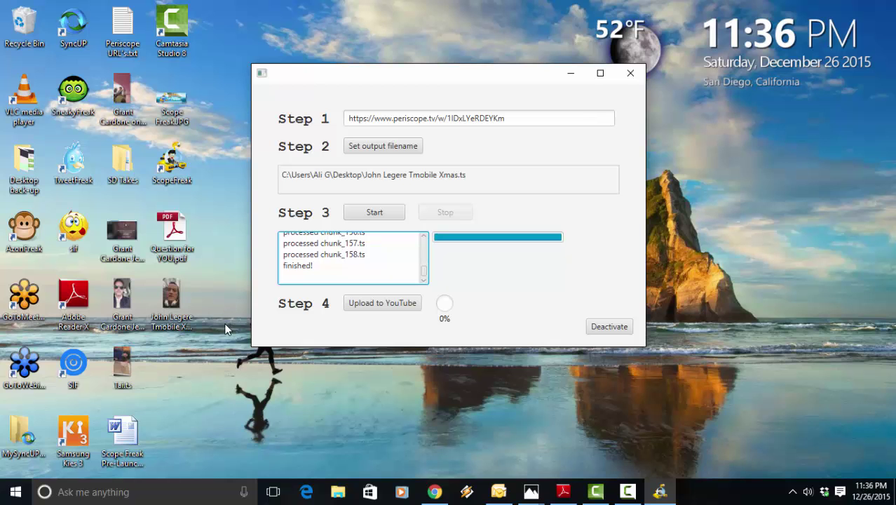
- After the download finishes, open John Legere Tmobile Xmas.ts from the desktop in Movies & TV
{"action": "double_click", "coordinate": [176, 300]}
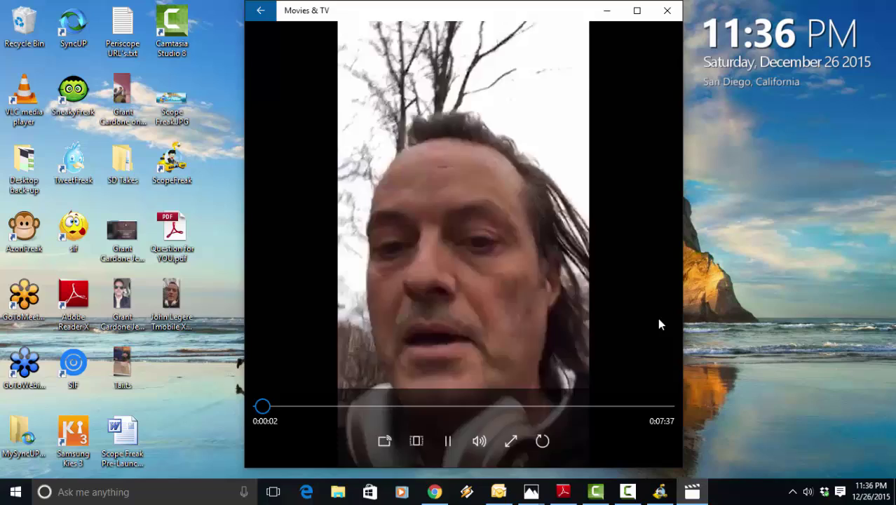
- Skim the video at 0:22, 0:46 and 1:09, pause at 1:12, then minimize the player
{"action": "left_click", "coordinate": [448, 442]}
{"action": "left_click", "coordinate": [447, 441]}
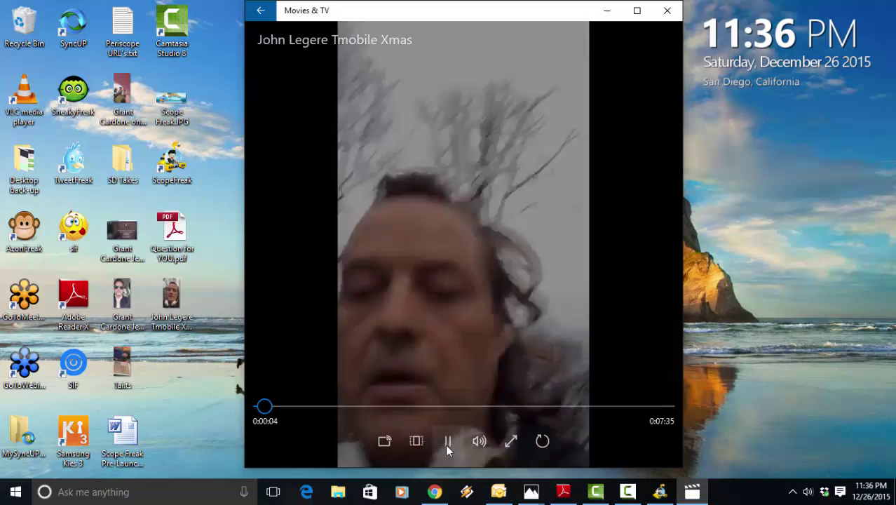
{"action": "left_click", "coordinate": [279, 407]}
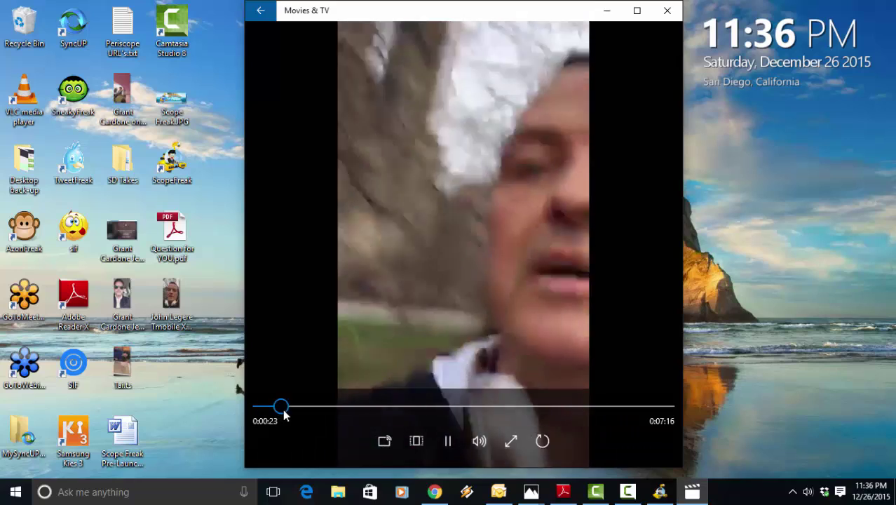
{"action": "left_click", "coordinate": [301, 406]}
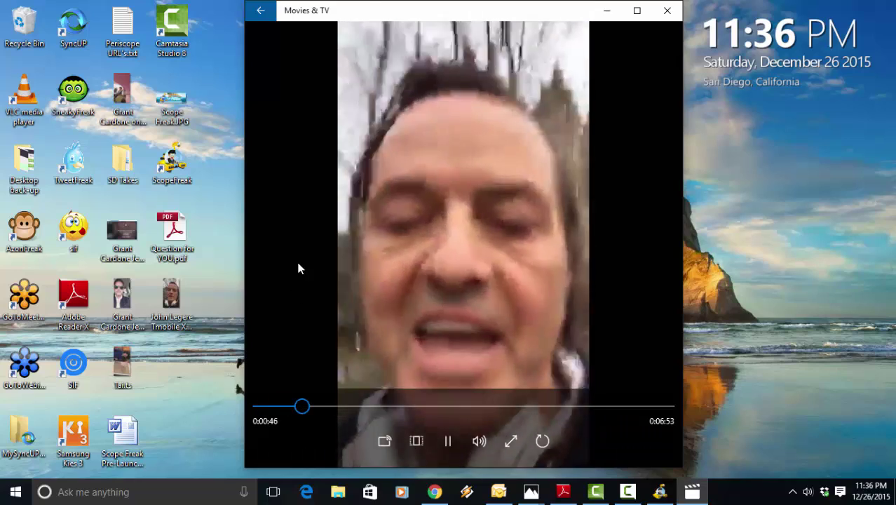
{"action": "left_click", "coordinate": [449, 440]}
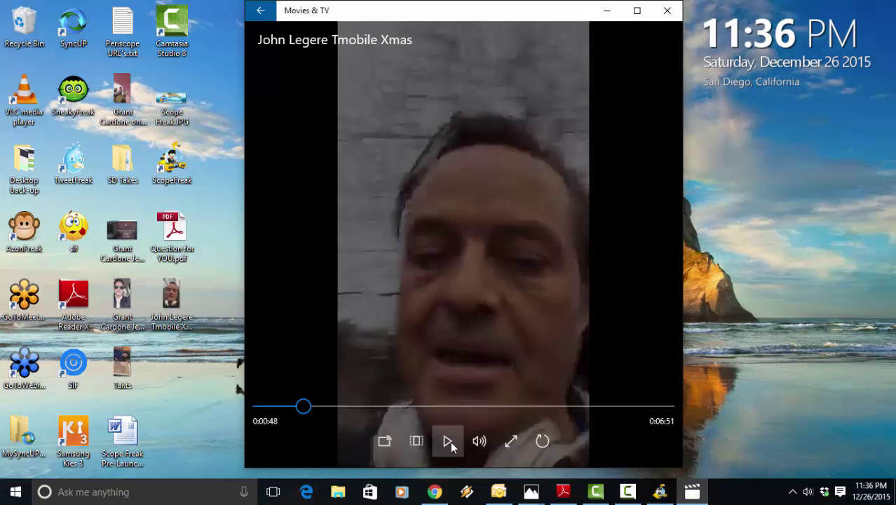
{"action": "left_click", "coordinate": [449, 441]}
{"action": "left_click", "coordinate": [322, 407]}
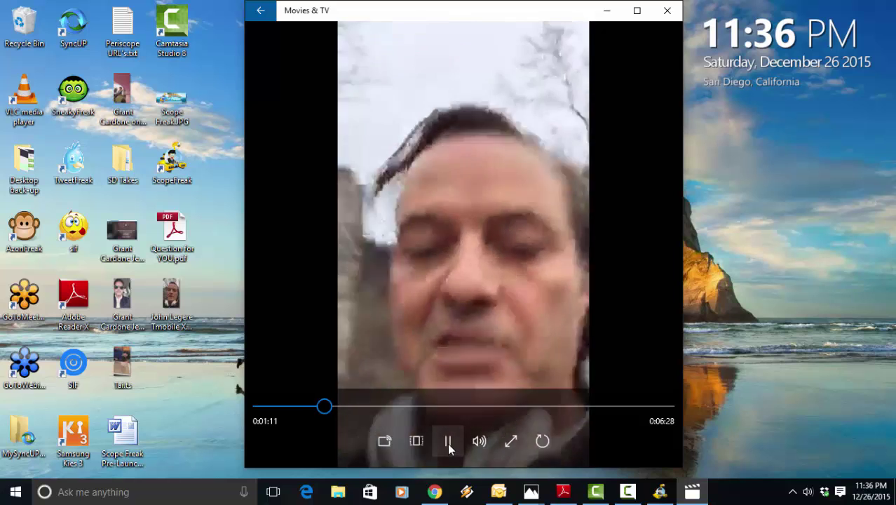
{"action": "left_click", "coordinate": [449, 440]}
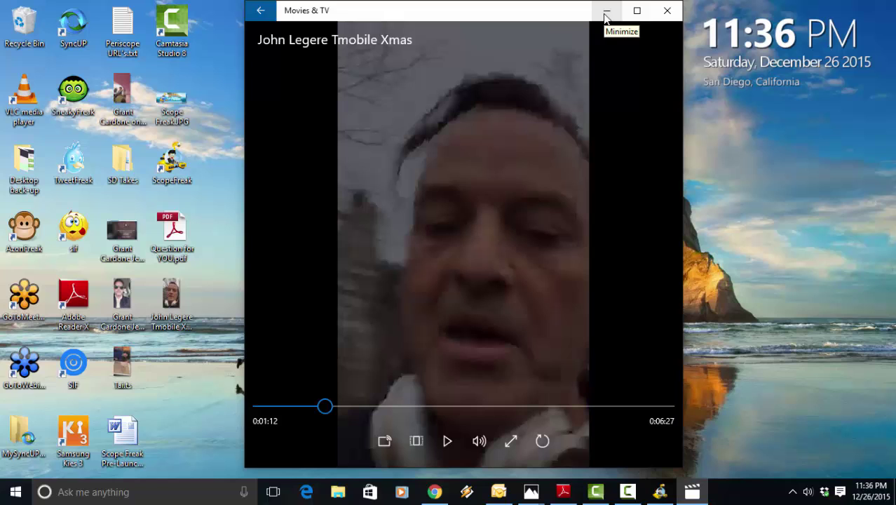
{"action": "left_click", "coordinate": [606, 12]}
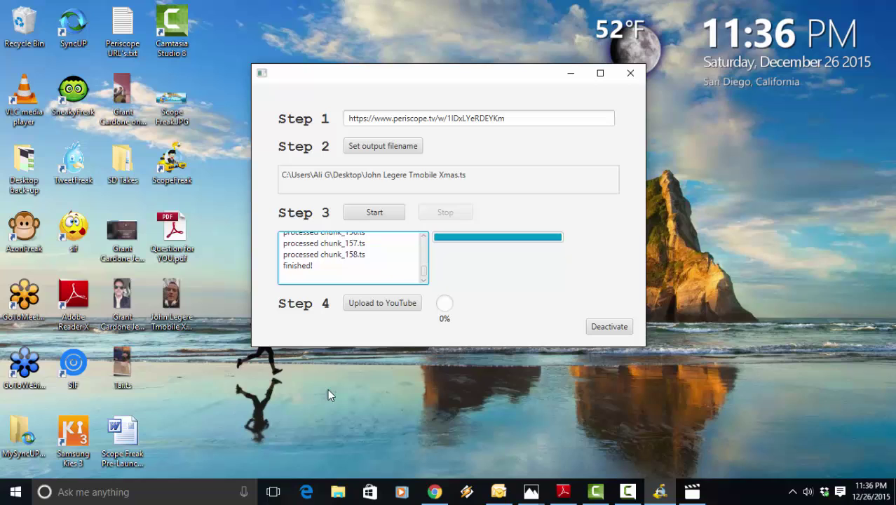
- Select the downloaded .ts file and upload it to YouTube from Scope Freak's Step 4
{"action": "left_click", "coordinate": [225, 277]}
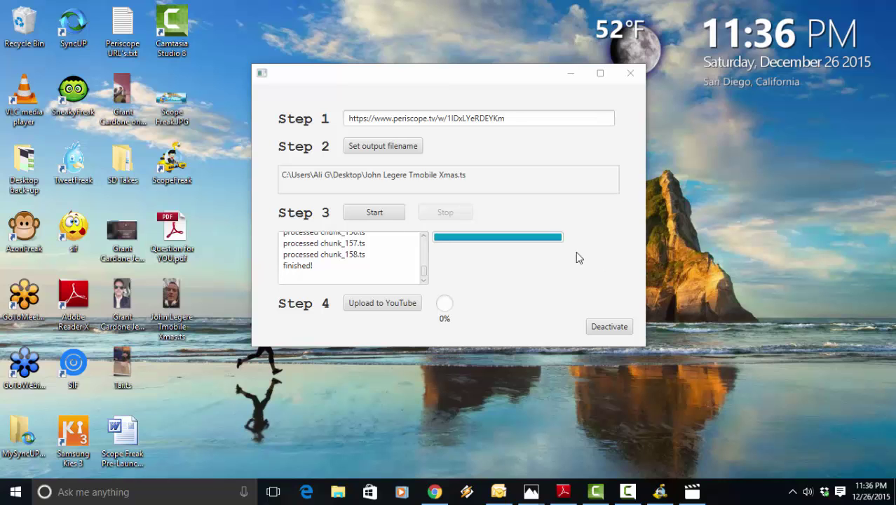
{"action": "left_click", "coordinate": [410, 303]}
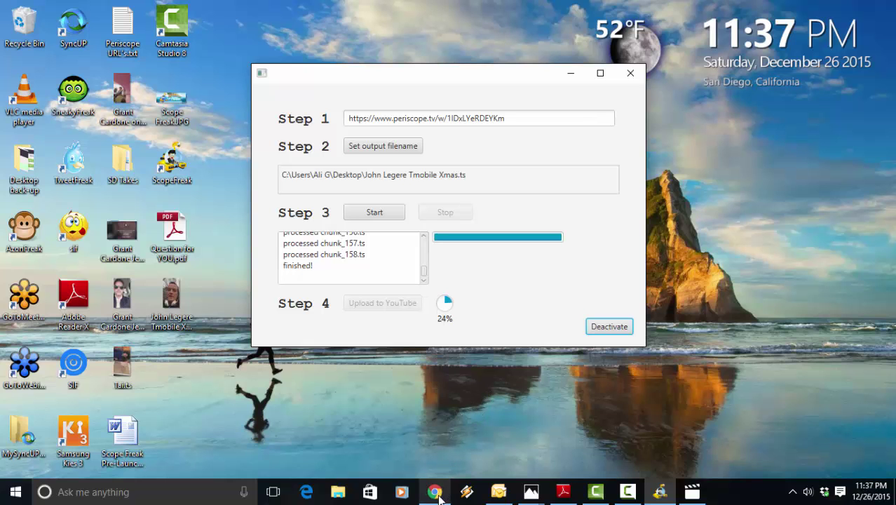
- In Chrome, open the ABC News tab and read the article about the 26-year-old LA artist
{"action": "left_click", "coordinate": [436, 492]}
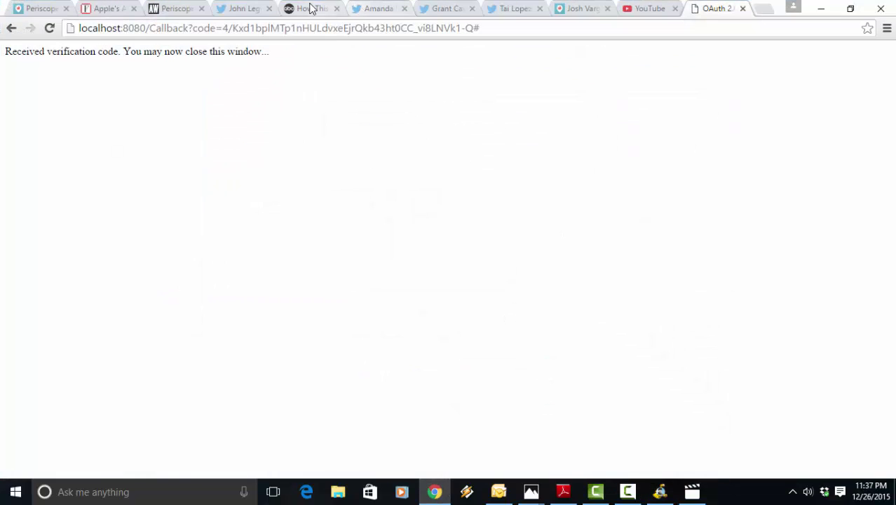
{"action": "left_click", "coordinate": [309, 8]}
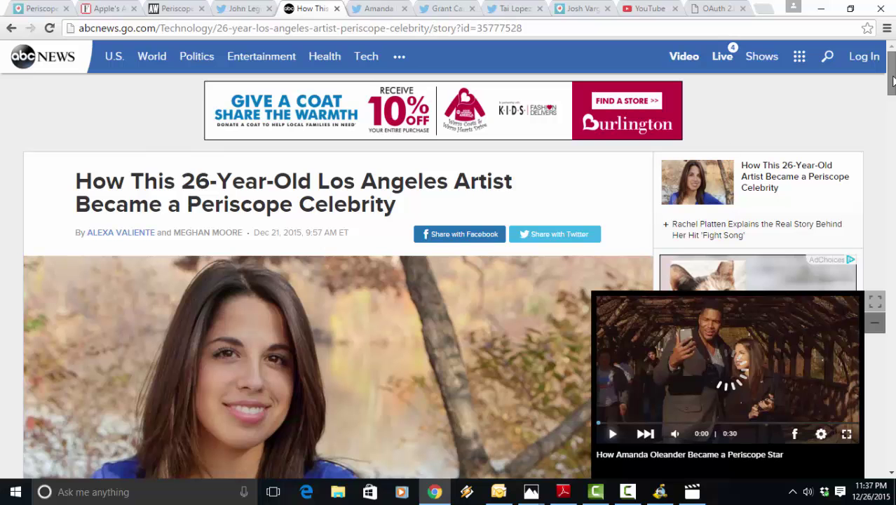
{"action": "scroll", "coordinate": [893, 85], "scroll_direction": "down", "scroll_amount": 2}
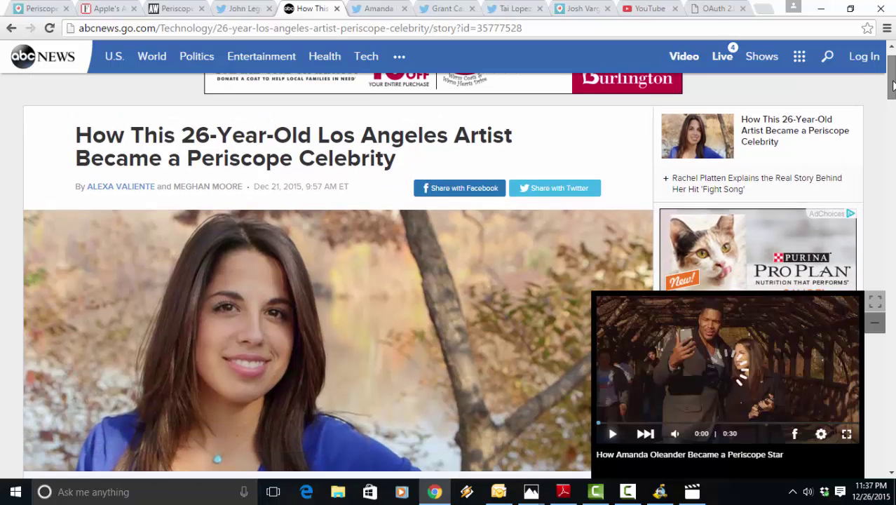
{"action": "scroll", "coordinate": [893, 89], "scroll_direction": "down", "scroll_amount": 1}
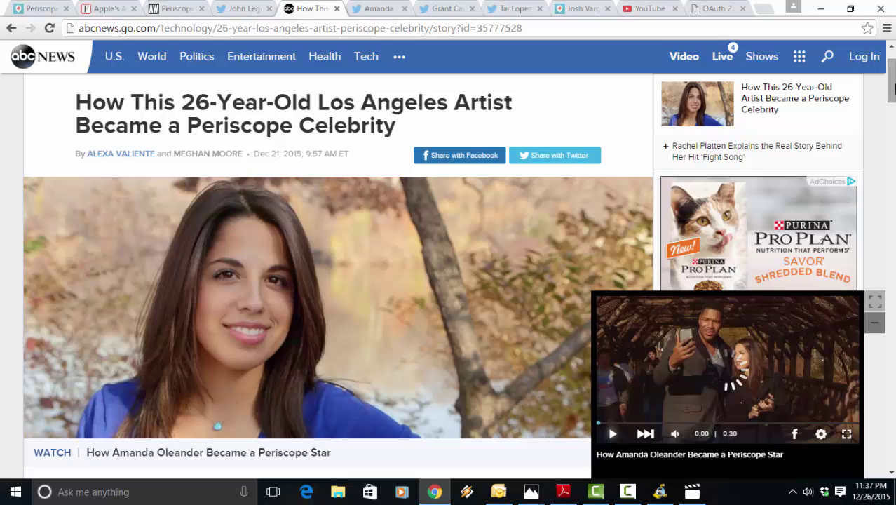
{"action": "left_click_drag", "start_coordinate": [891, 89], "coordinate": [891, 98]}
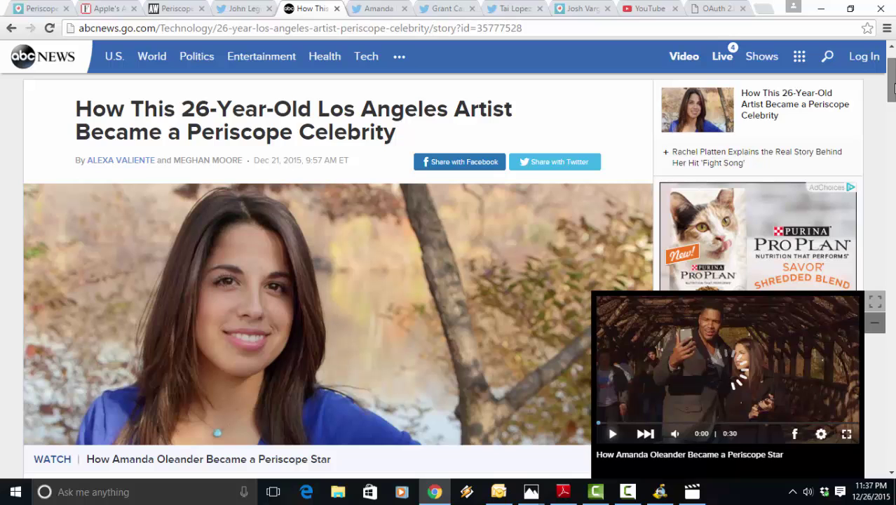
{"action": "left_click_drag", "start_coordinate": [894, 87], "coordinate": [894, 93]}
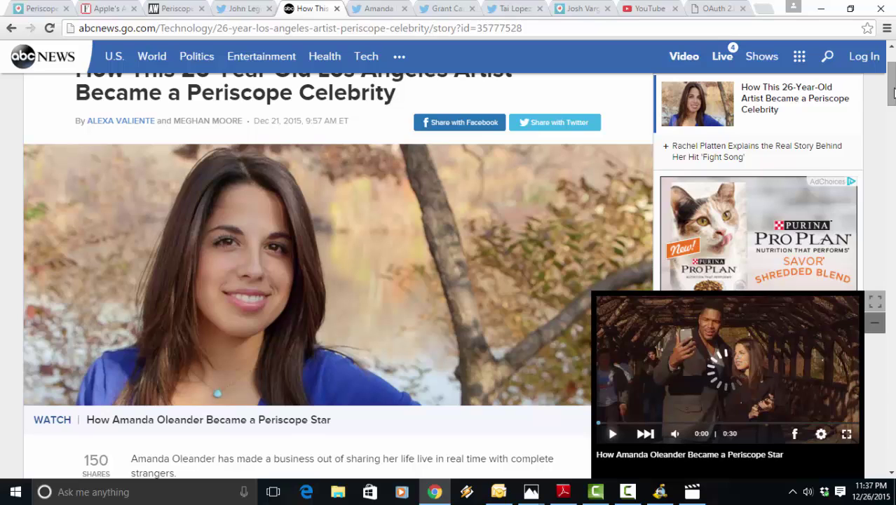
{"action": "left_click_drag", "start_coordinate": [894, 93], "coordinate": [894, 84]}
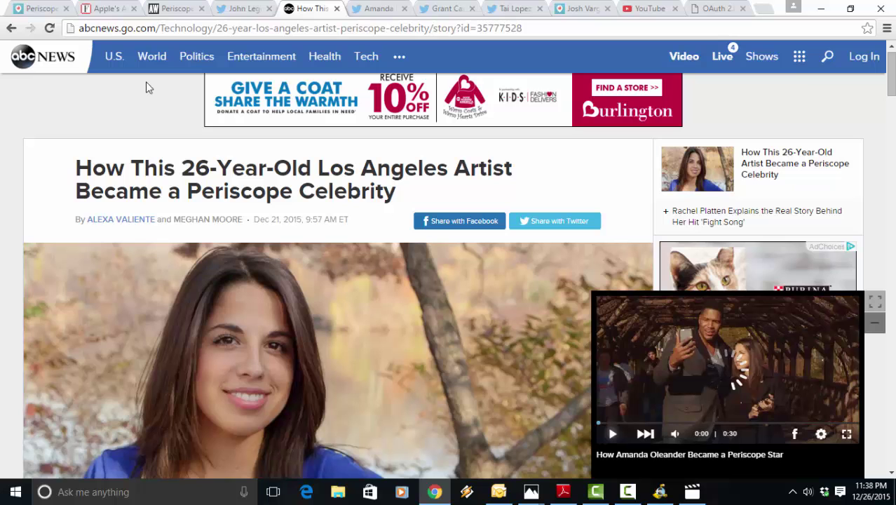
- From the artist's LIVE on #Periscope tweet, open 'Life of an artist: Painting in the studio' on periscope.tv
{"action": "left_click", "coordinate": [372, 8]}
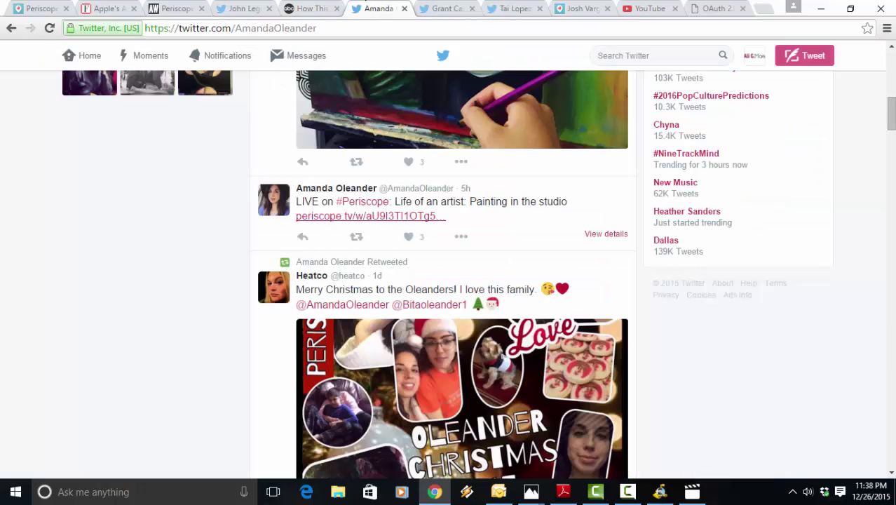
{"action": "key", "text": "Home"}
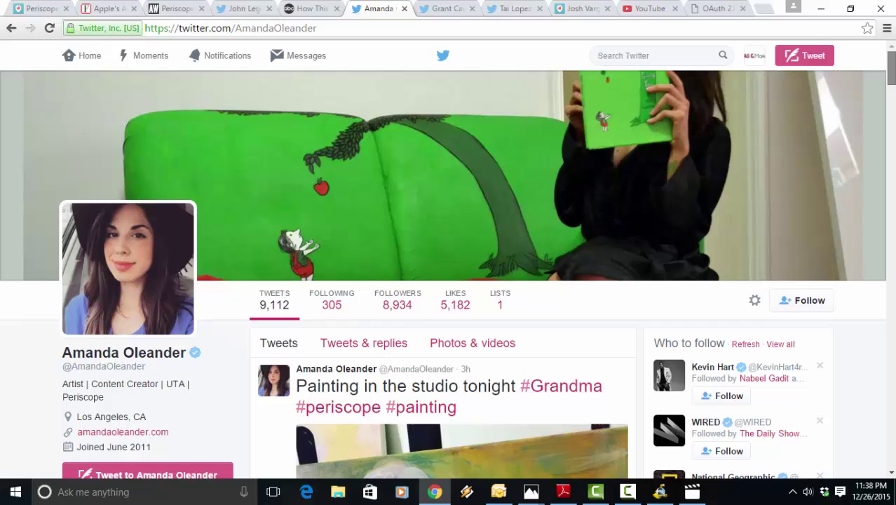
{"action": "scroll", "coordinate": [396, 219], "scroll_direction": "down", "scroll_amount": 2}
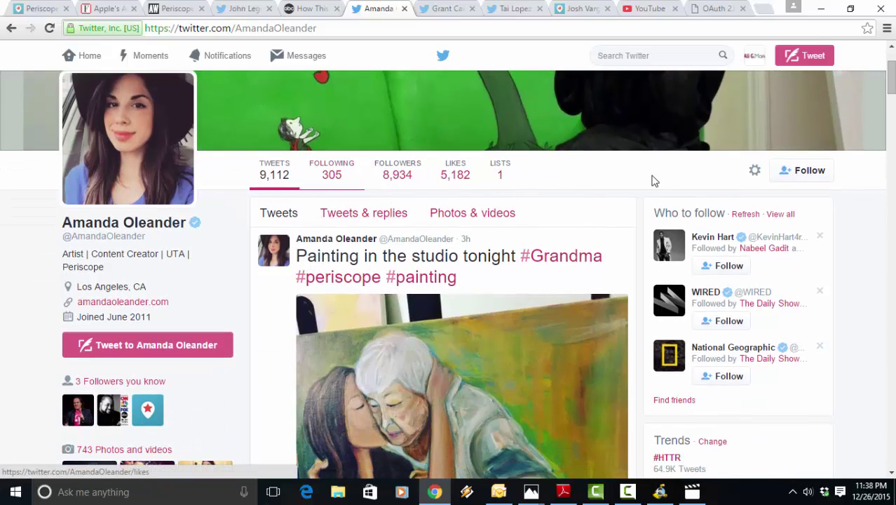
{"action": "scroll", "coordinate": [657, 179], "scroll_direction": "down", "scroll_amount": 7}
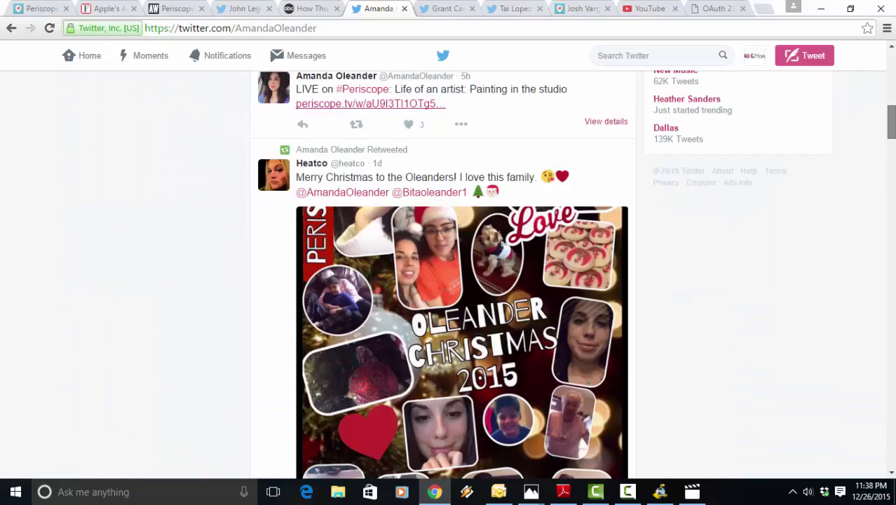
{"action": "scroll", "coordinate": [740, 183], "scroll_direction": "up", "scroll_amount": 1}
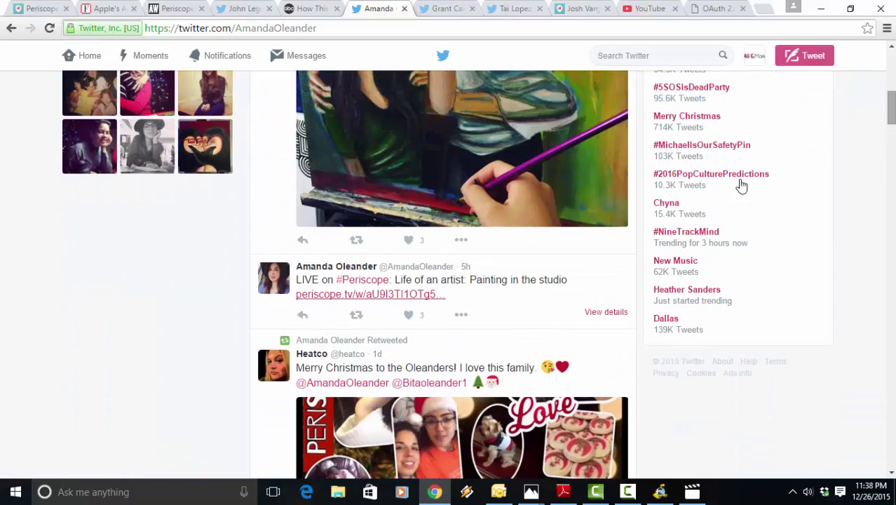
{"action": "left_click", "coordinate": [408, 298]}
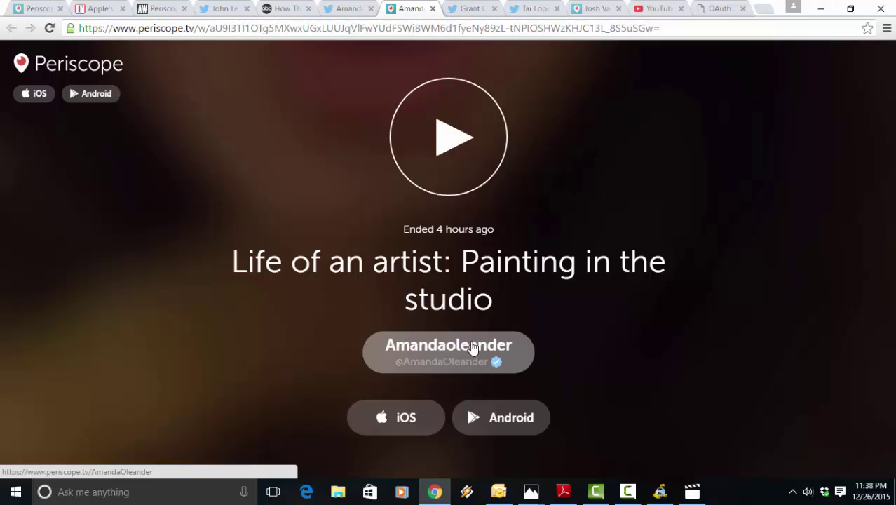
- Play the painting broadcast replay with the profile panel closed
{"action": "left_click", "coordinate": [469, 345]}
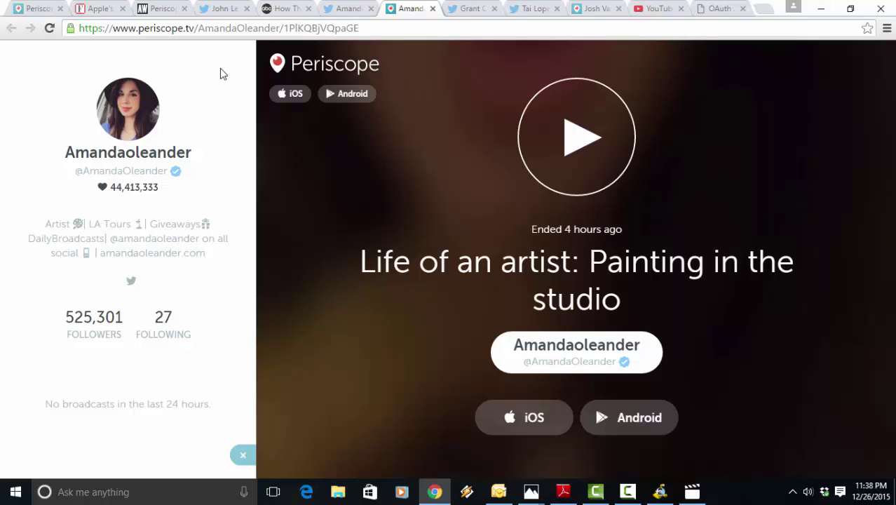
{"action": "left_click", "coordinate": [676, 168]}
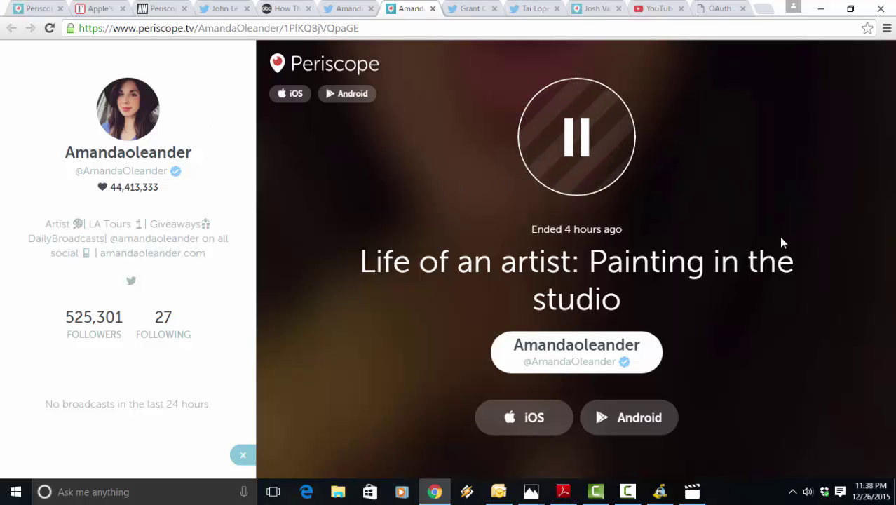
{"action": "left_click", "coordinate": [243, 457]}
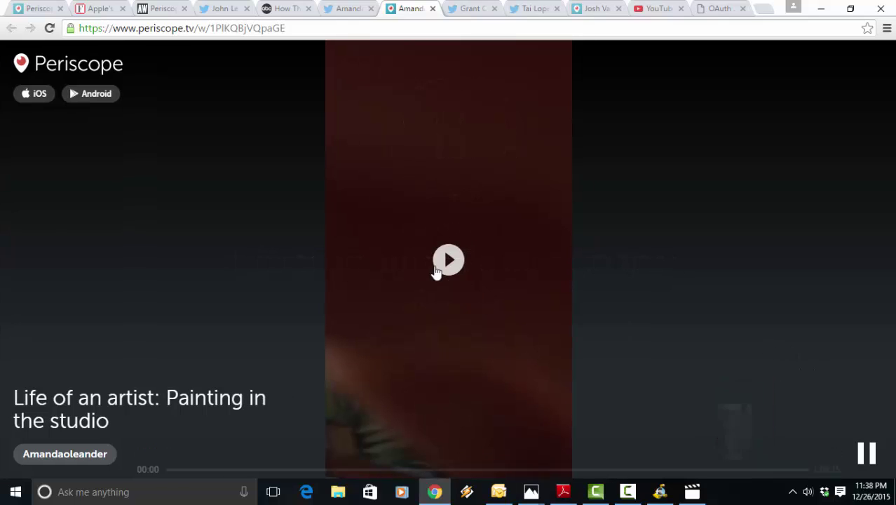
- Copy the broadcast's web address, close its tab and minimize Chrome
{"action": "left_click", "coordinate": [304, 26]}
{"action": "key", "text": "ctrl+c"}
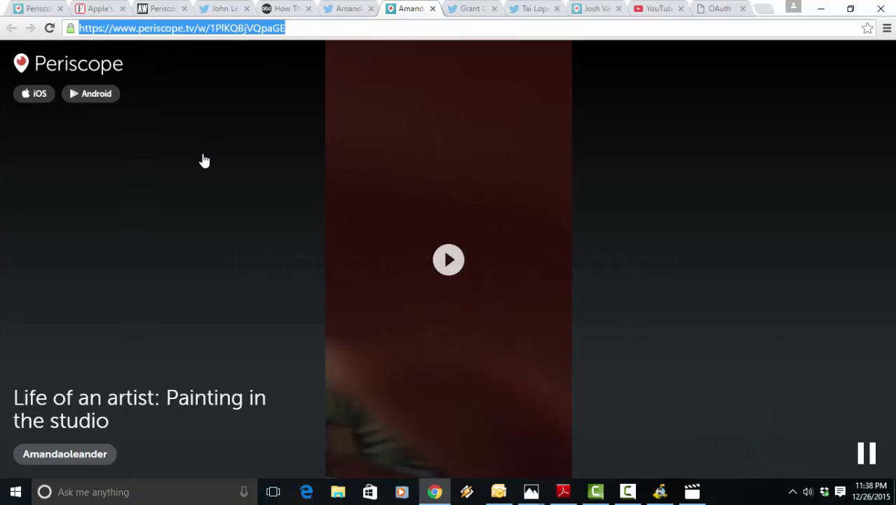
{"action": "left_click", "coordinate": [433, 9]}
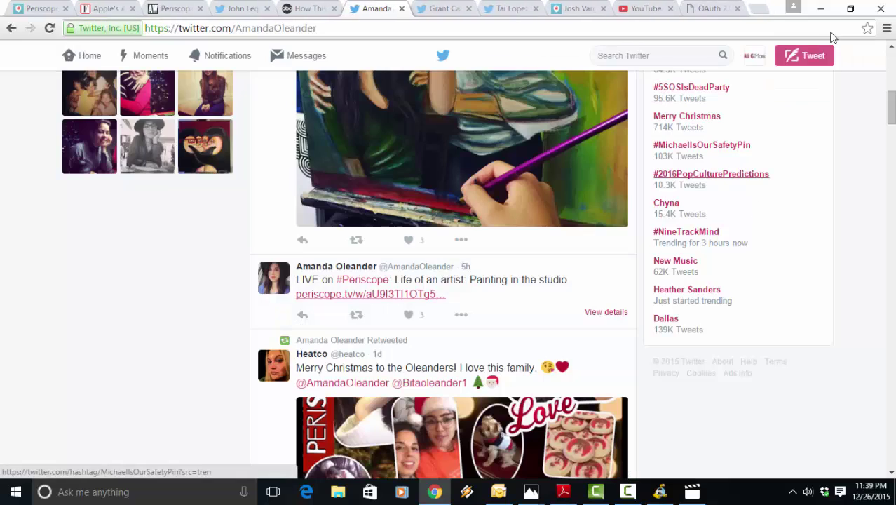
{"action": "left_click", "coordinate": [820, 8]}
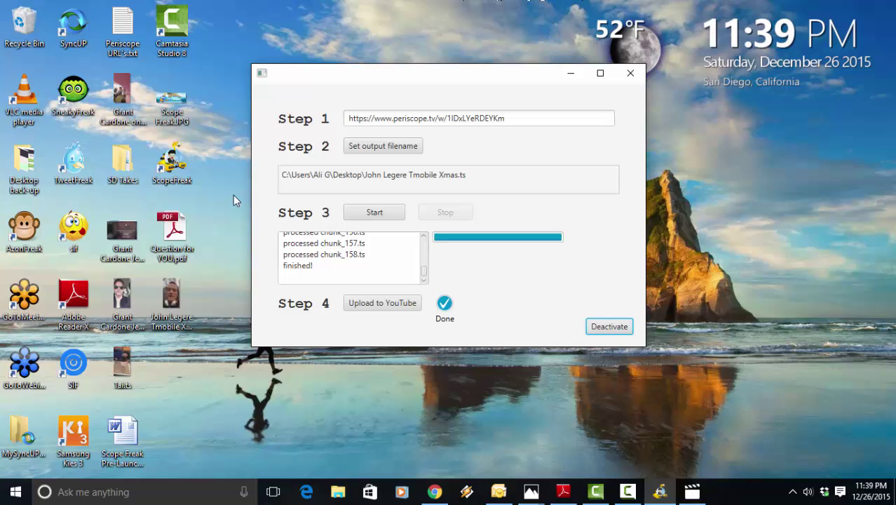
- Paste the painting broadcast URL into Step 1 and choose the Desktop as save location
{"action": "left_click_drag", "start_coordinate": [525, 118], "coordinate": [334, 115]}
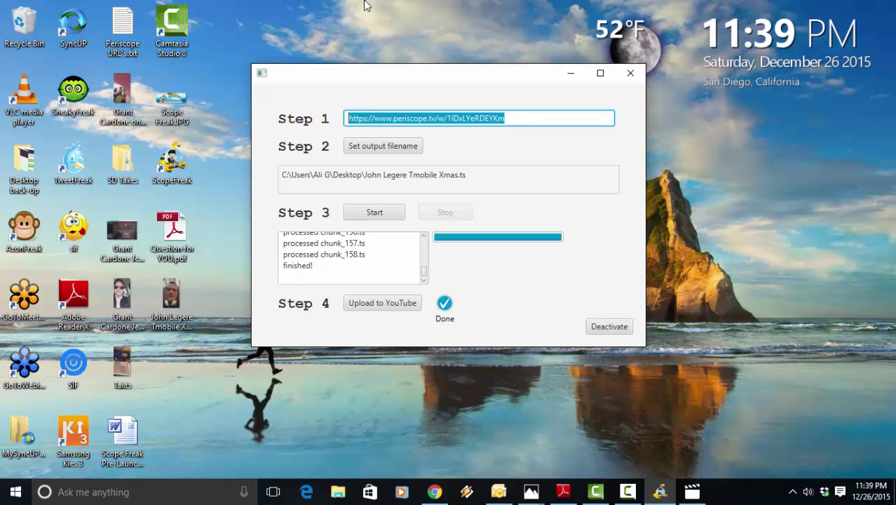
{"action": "key", "text": "ctrl+v"}
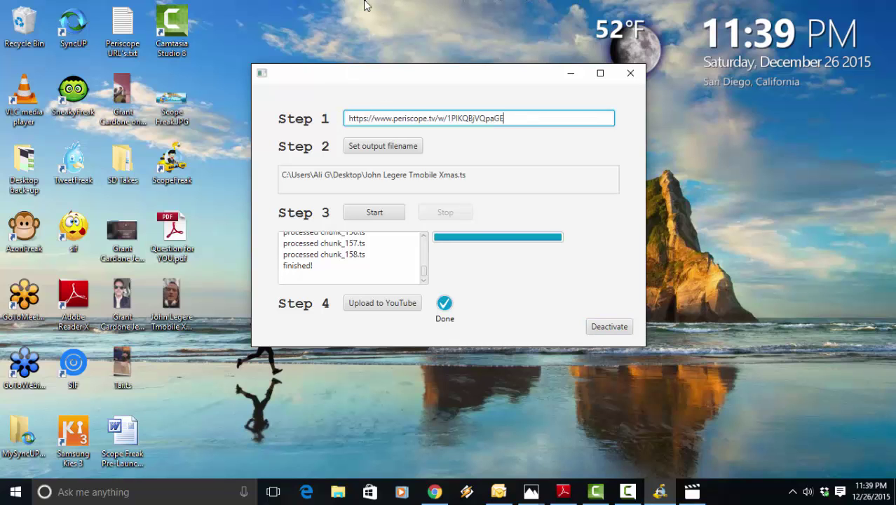
{"action": "left_click", "coordinate": [407, 147]}
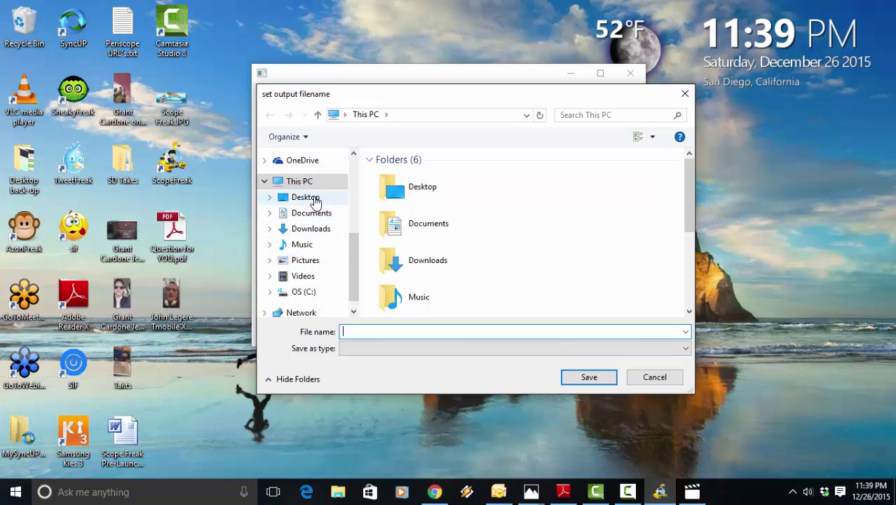
{"action": "left_click", "coordinate": [301, 199]}
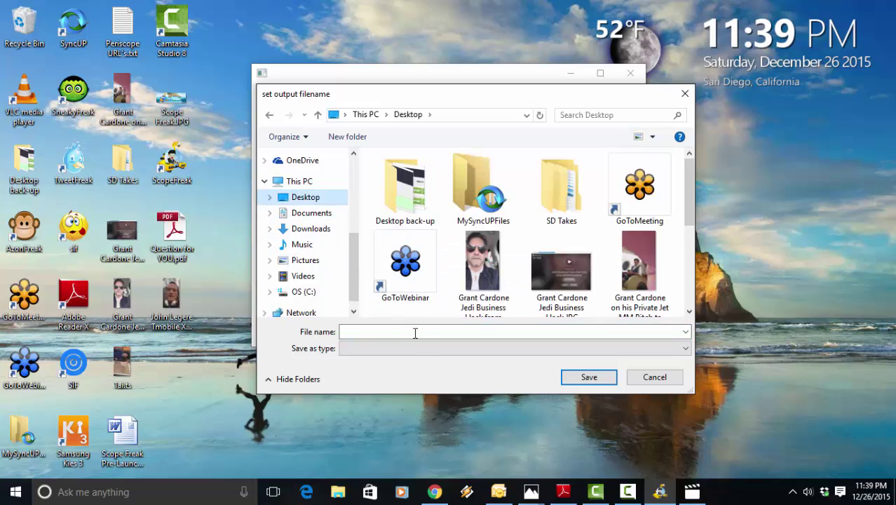
- Name the output file with the artist's name plus 'Life of an Artist' and start downloading
{"action": "left_click", "coordinate": [411, 333]}
{"action": "type", "text": "Amanda "}
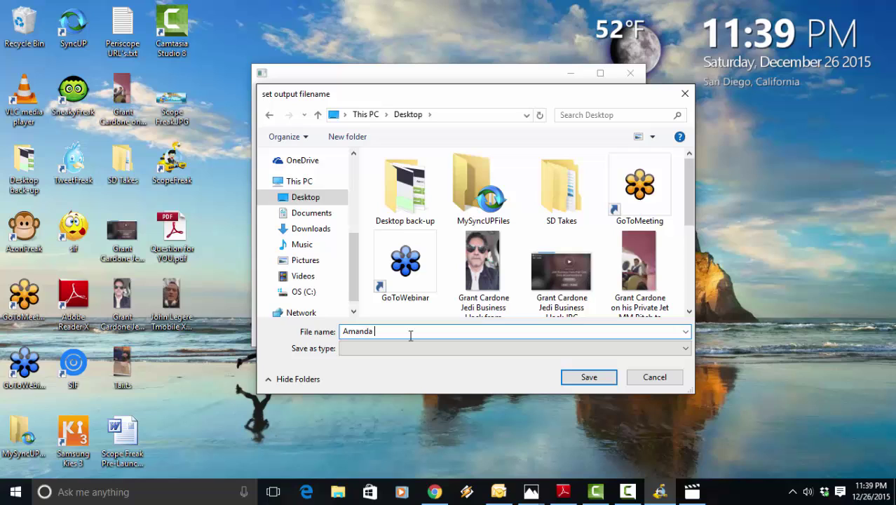
{"action": "type", "text": "Oleander Life of an Artist"}
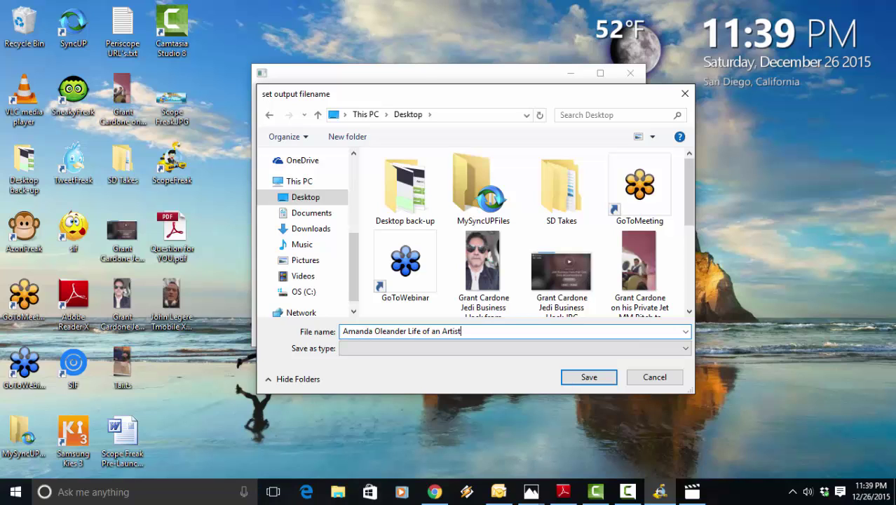
{"action": "left_click", "coordinate": [592, 377]}
{"action": "left_click", "coordinate": [385, 219]}
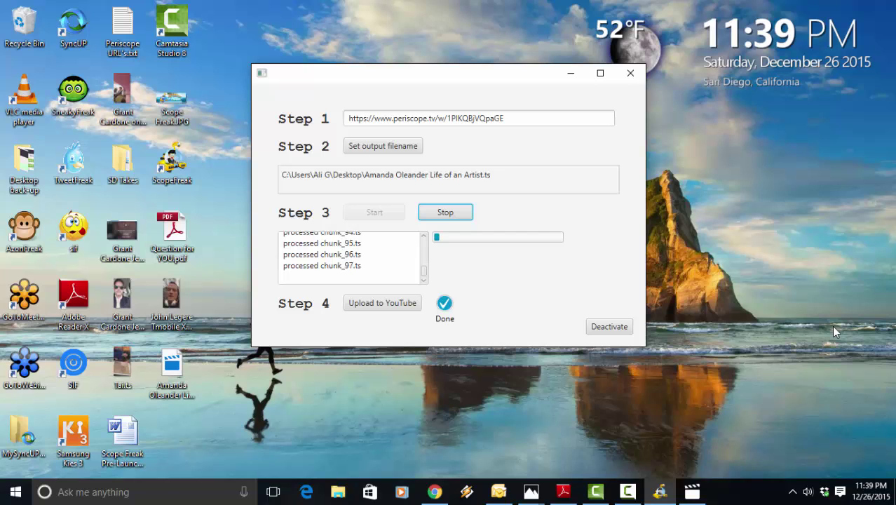
- Show the Scope Freak.JPG banner in Photos, then bring the browser back
{"action": "left_click", "coordinate": [535, 493]}
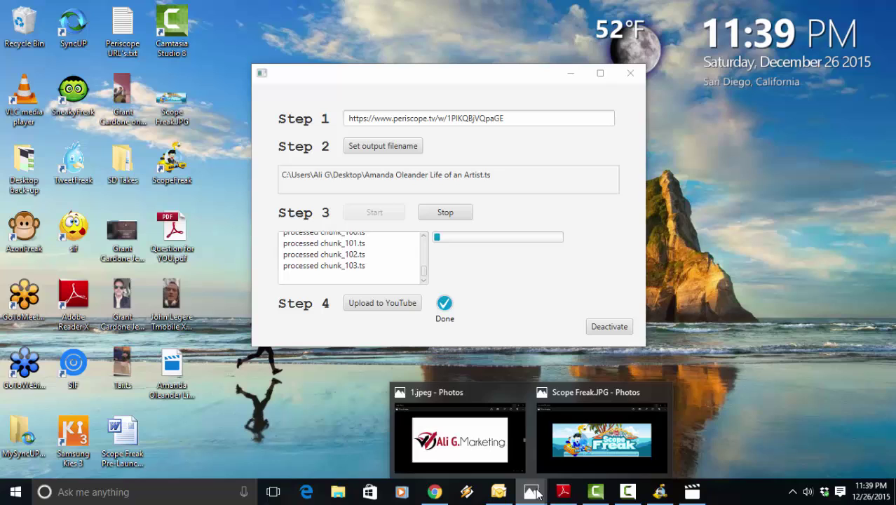
{"action": "left_click", "coordinate": [570, 452]}
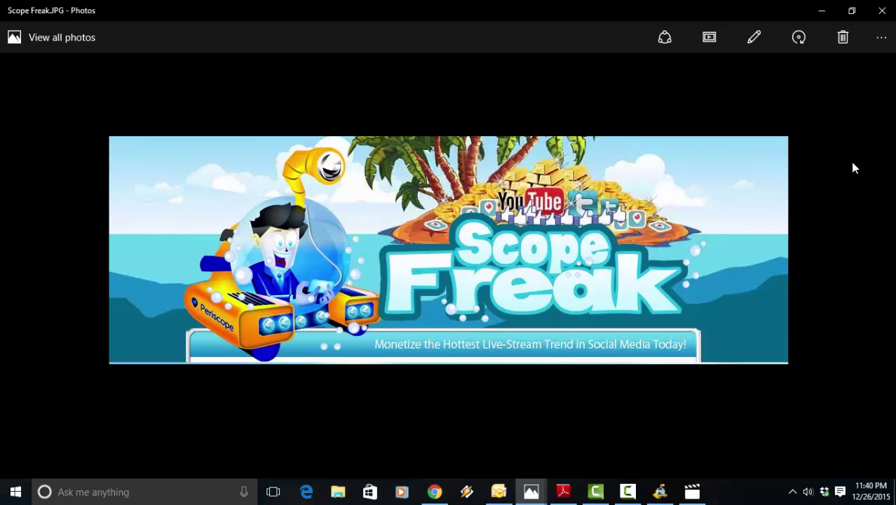
{"action": "left_click", "coordinate": [435, 491]}
- Go to the other creator's Twitter profile and scroll down to the LIVE on #Periscope tweet
{"action": "left_click", "coordinate": [50, 5]}
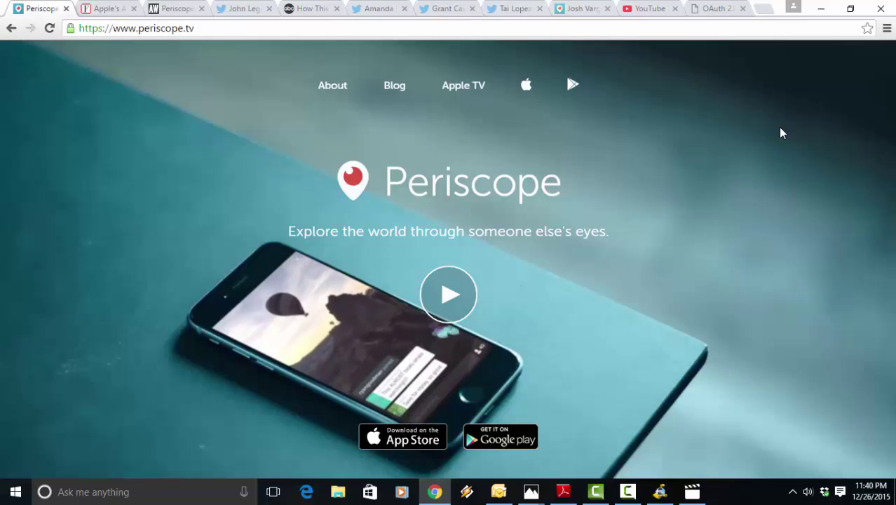
{"action": "left_click", "coordinate": [505, 10]}
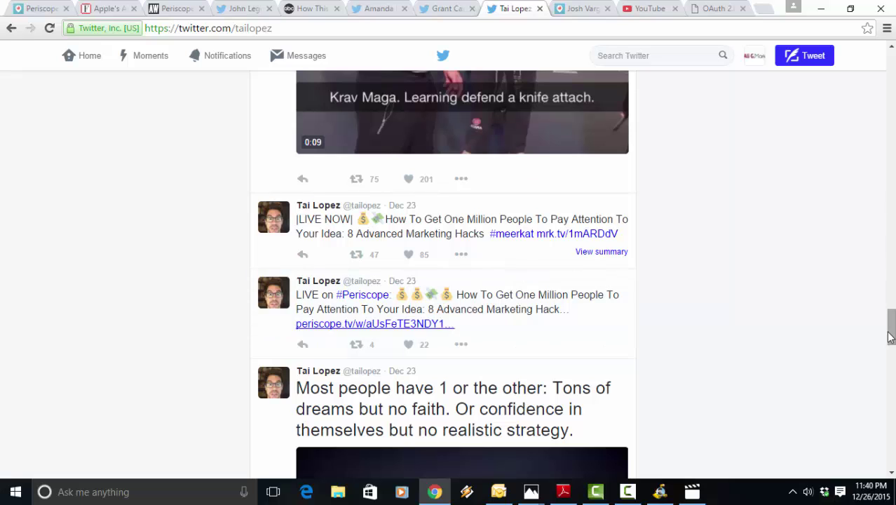
{"action": "left_click_drag", "start_coordinate": [890, 326], "coordinate": [891, 70]}
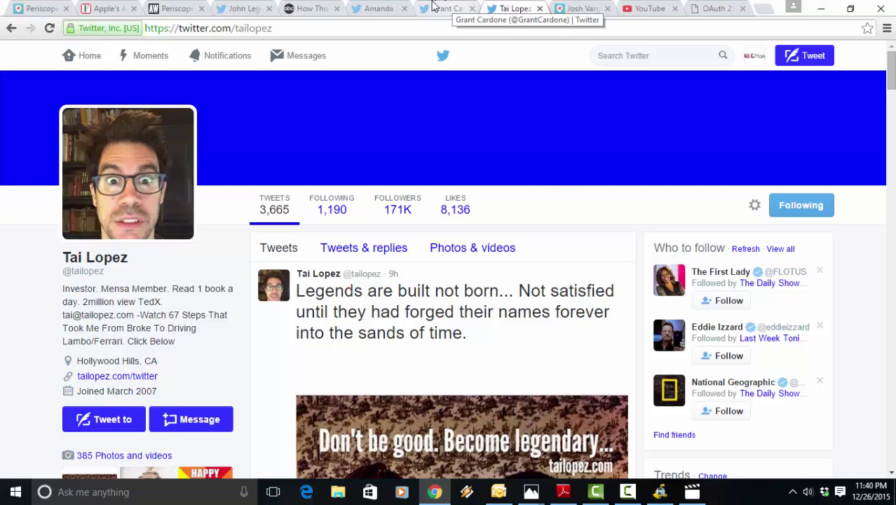
{"action": "scroll", "coordinate": [448, 273], "scroll_direction": "down", "scroll_amount": 15}
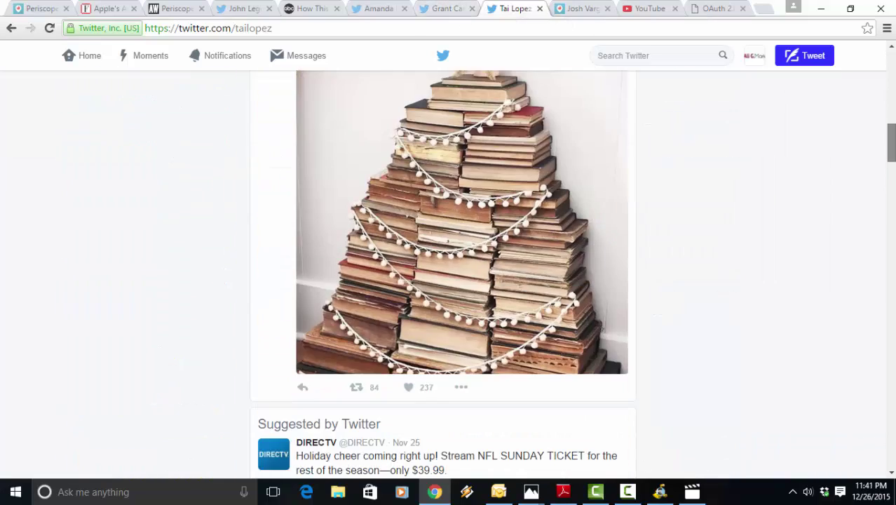
{"action": "scroll", "coordinate": [449, 274], "scroll_direction": "down", "scroll_amount": 10}
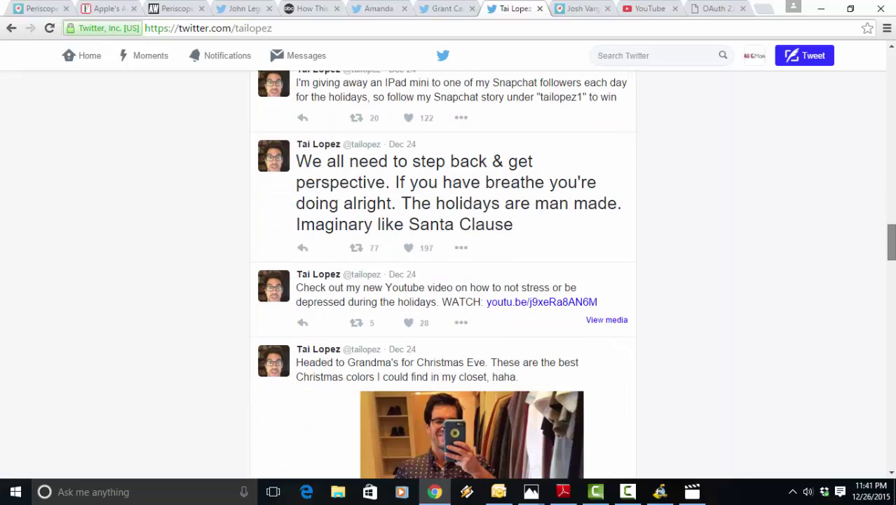
{"action": "scroll", "coordinate": [449, 273], "scroll_direction": "down", "scroll_amount": 5}
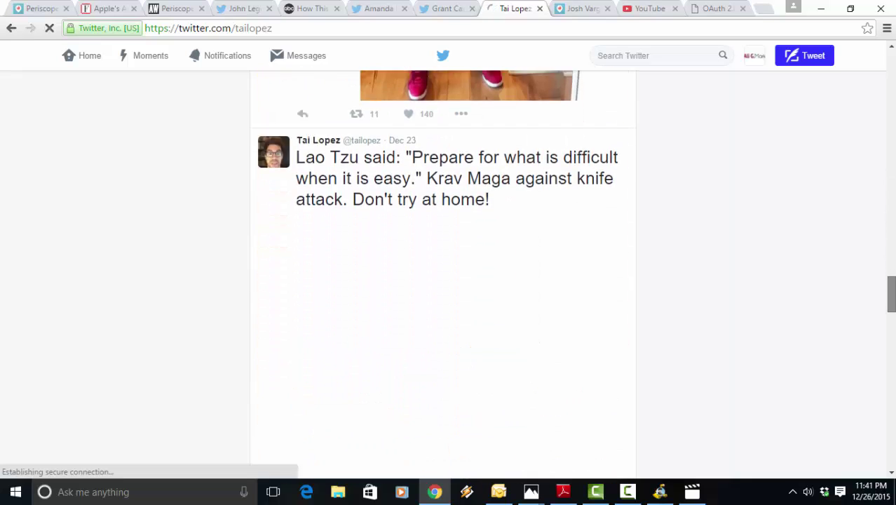
{"action": "scroll", "coordinate": [449, 273], "scroll_direction": "down", "scroll_amount": 1}
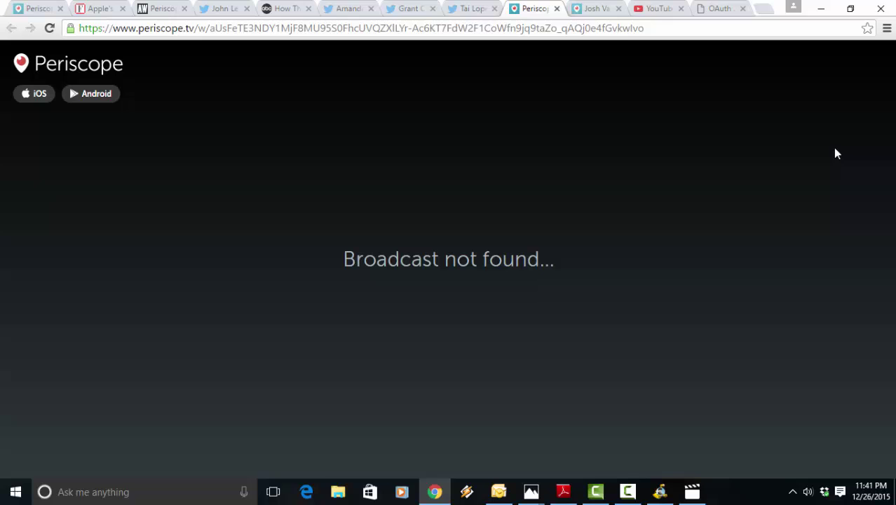
- Minimize Chrome and Photos, play the Taits video, pause it at two seconds, then minimize Movies & TV
{"action": "left_click", "coordinate": [821, 8]}
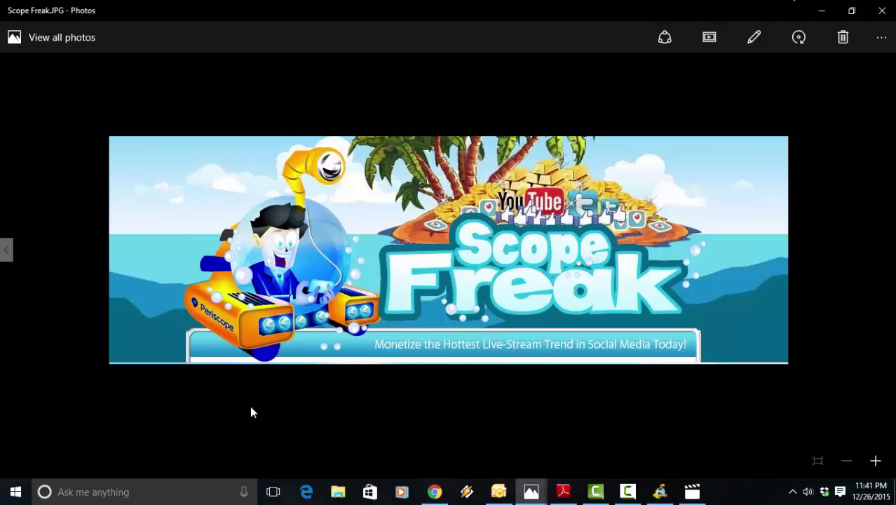
{"action": "left_click", "coordinate": [815, 13]}
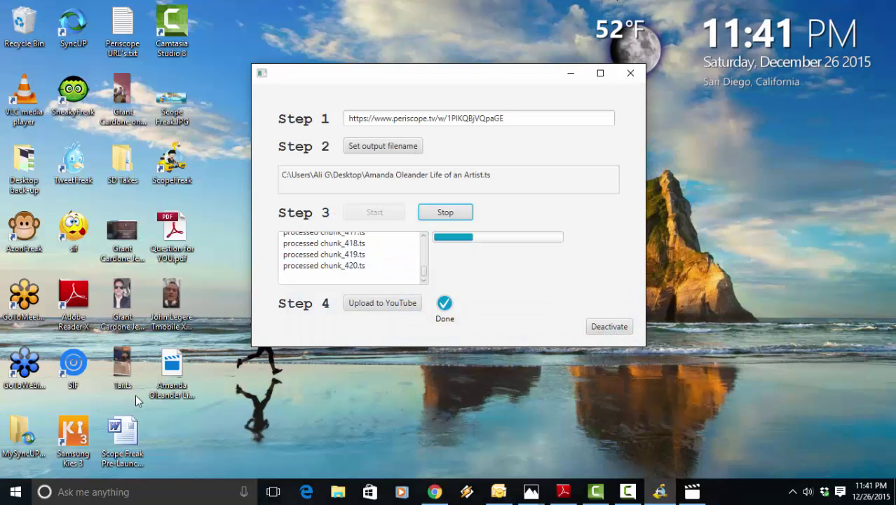
{"action": "double_click", "coordinate": [135, 368]}
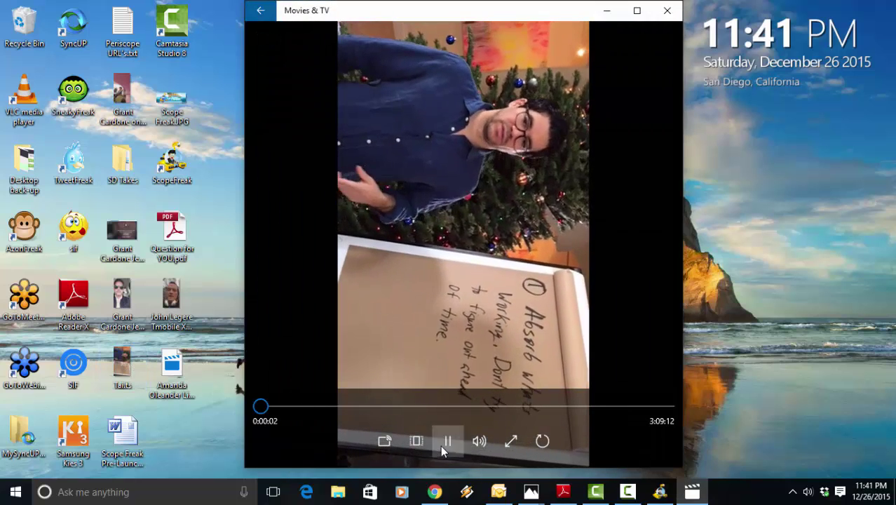
{"action": "left_click", "coordinate": [441, 445]}
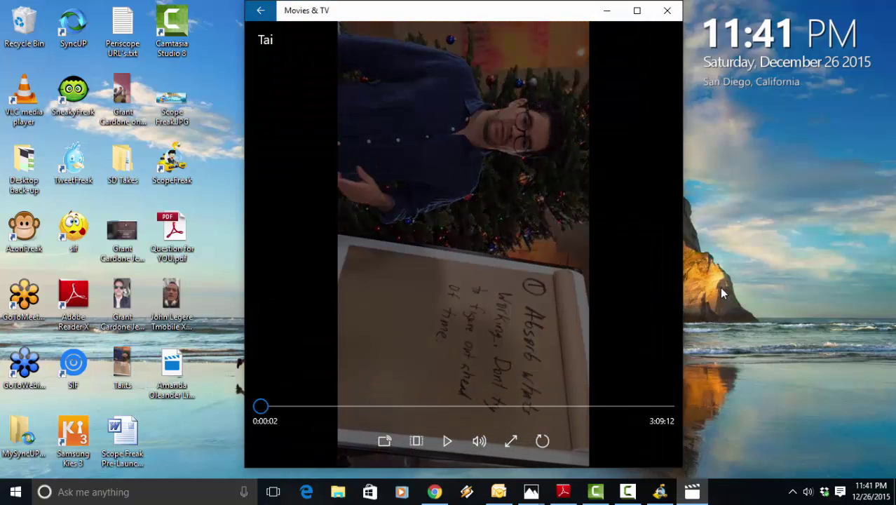
{"action": "left_click", "coordinate": [605, 11]}
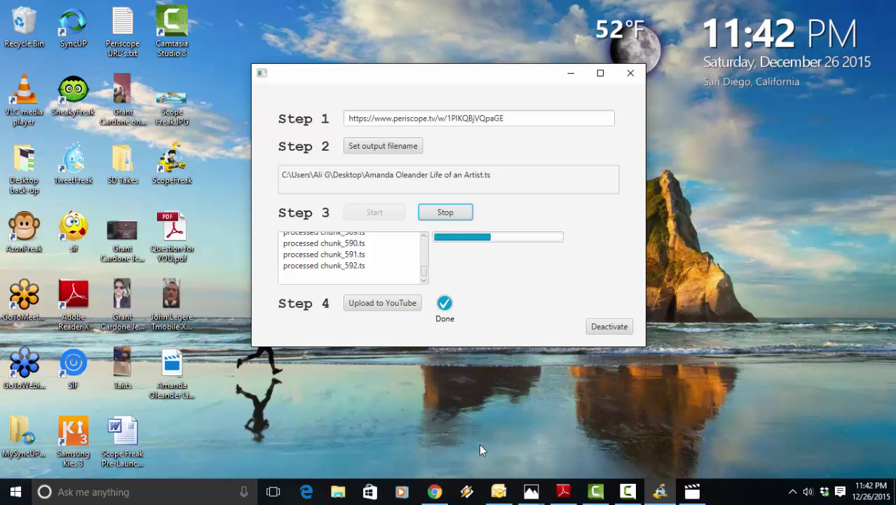
- View the 1.jpeg logo in Photos, then switch back to the Scope Freak.JPG banner
{"action": "mouse_move", "coordinate": [531, 491]}
{"action": "mouse_move", "coordinate": [461, 441]}
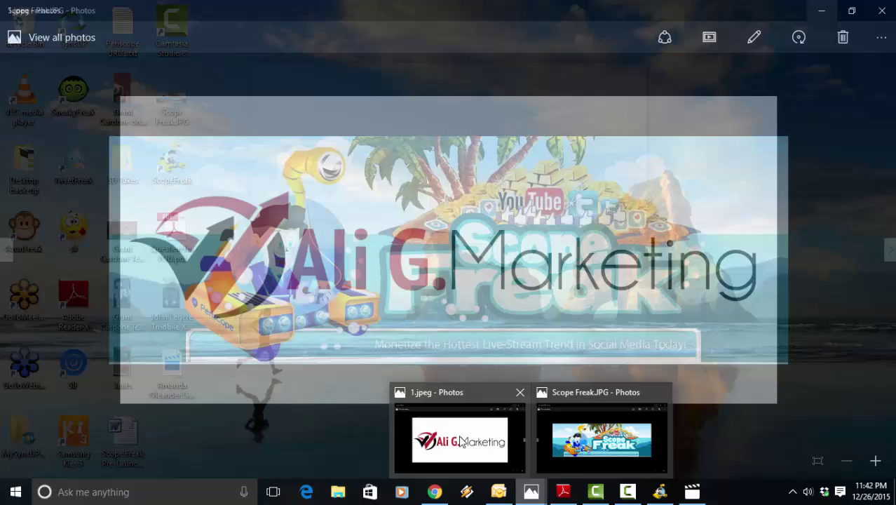
{"action": "left_click", "coordinate": [413, 437]}
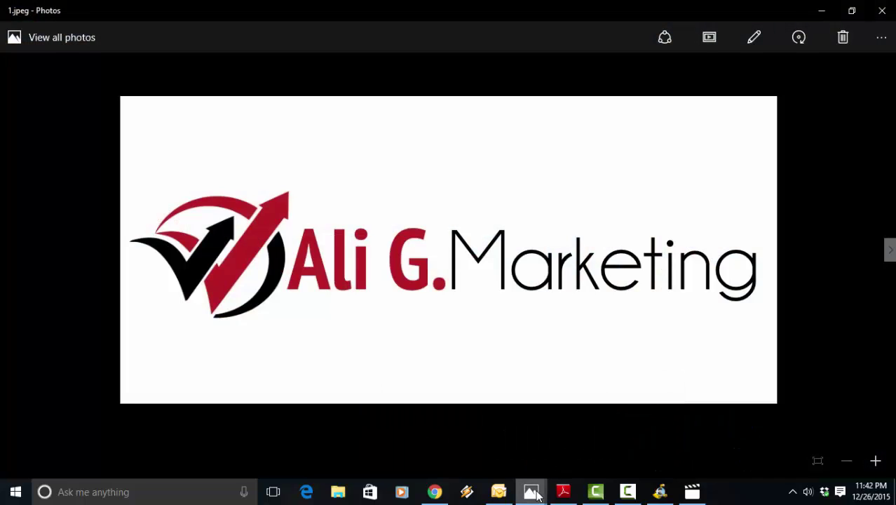
{"action": "mouse_move", "coordinate": [551, 471]}
{"action": "left_click", "coordinate": [600, 438]}
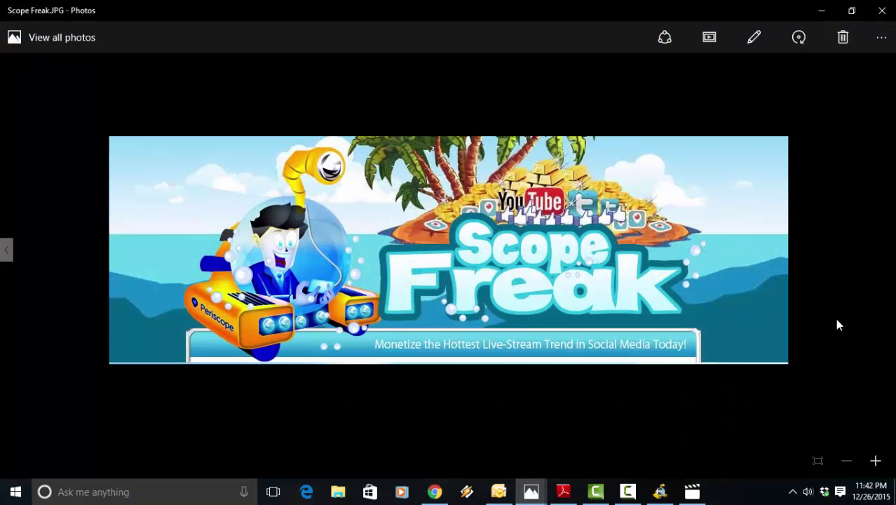